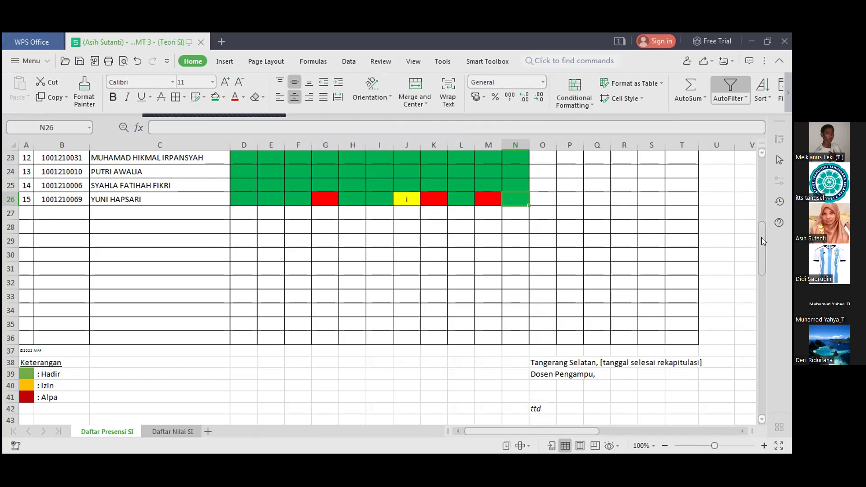
Enter the date 19/12 after "Tgl:" in the meeting 11 header of the KARYAWAN class attendance table
{"action": "scroll", "coordinate": [762, 267], "scroll_direction": "down", "scroll_amount": 2}
{"action": "left_click_drag", "start_coordinate": [762, 270], "coordinate": [765, 315]}
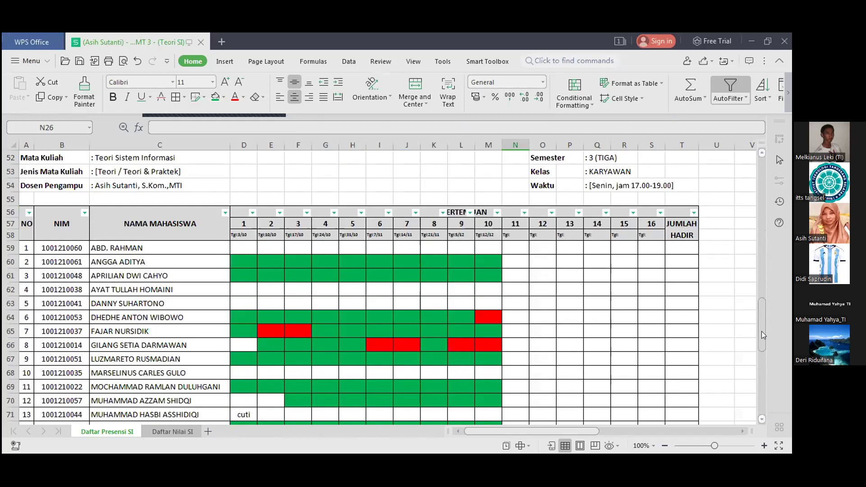
{"action": "scroll", "coordinate": [754, 358], "scroll_direction": "down", "scroll_amount": 5}
{"action": "scroll", "coordinate": [754, 358], "scroll_direction": "up", "scroll_amount": 5}
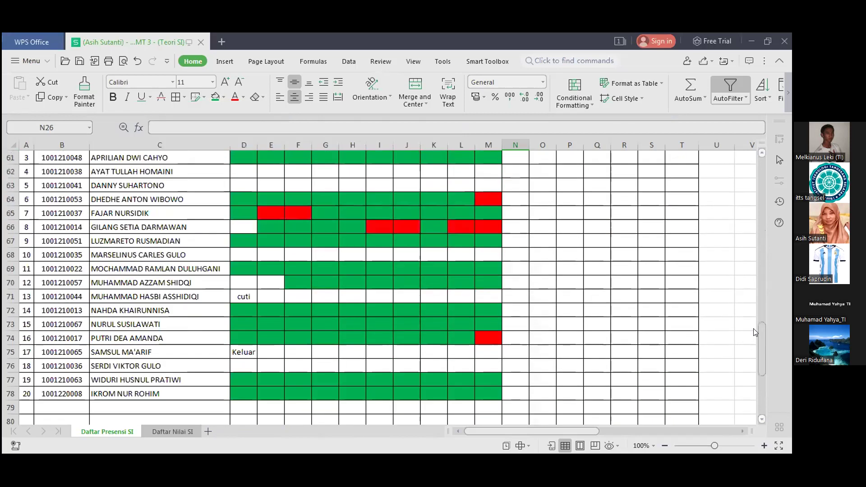
{"action": "scroll", "coordinate": [753, 310], "scroll_direction": "up", "scroll_amount": 2}
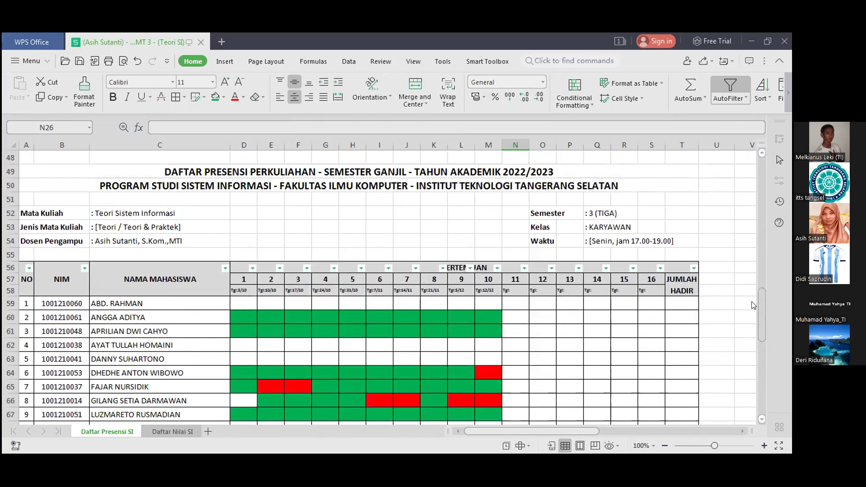
{"action": "scroll", "coordinate": [753, 306], "scroll_direction": "up", "scroll_amount": 3}
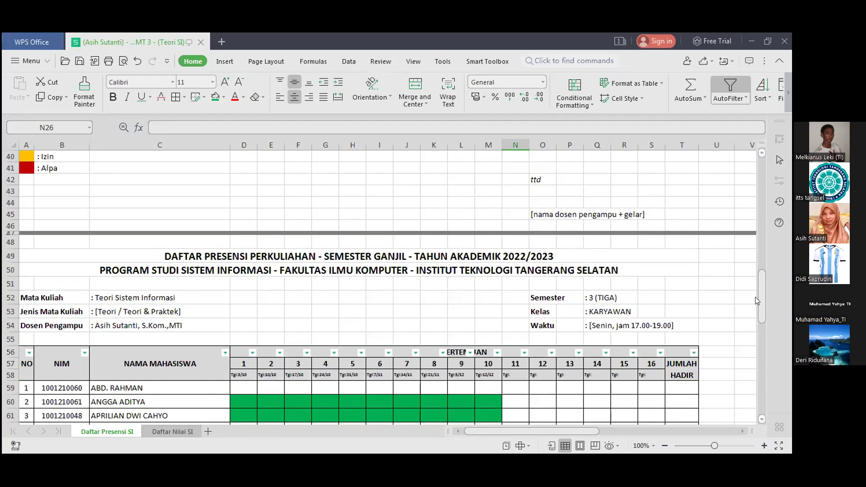
{"action": "left_click_drag", "start_coordinate": [763, 292], "coordinate": [763, 179]}
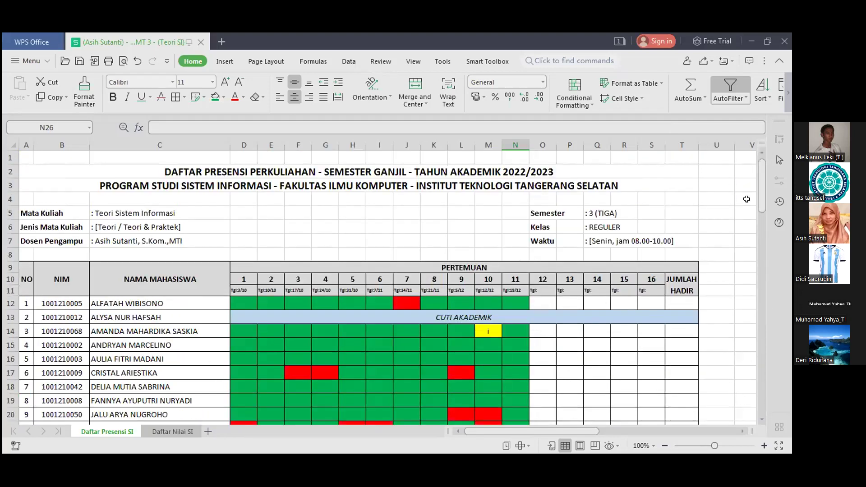
{"action": "left_click_drag", "start_coordinate": [762, 200], "coordinate": [738, 345]}
{"action": "left_click", "coordinate": [517, 234]}
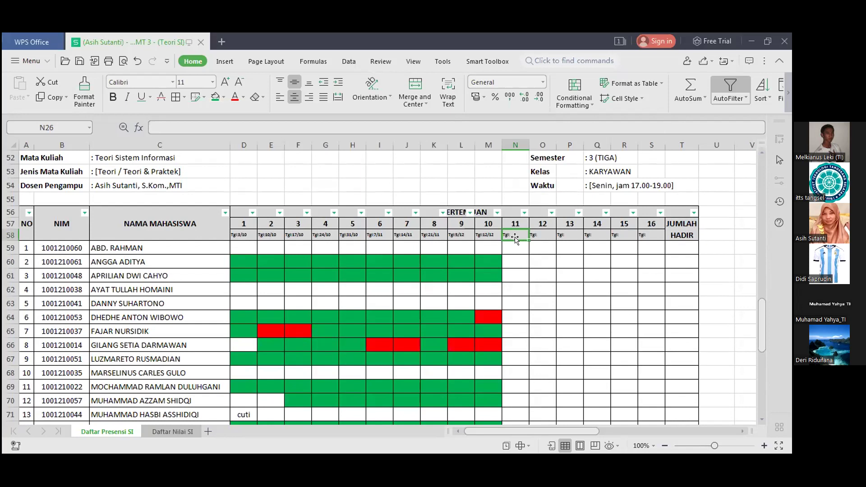
{"action": "left_click", "coordinate": [178, 124]}
{"action": "type", "text": "19/12"}
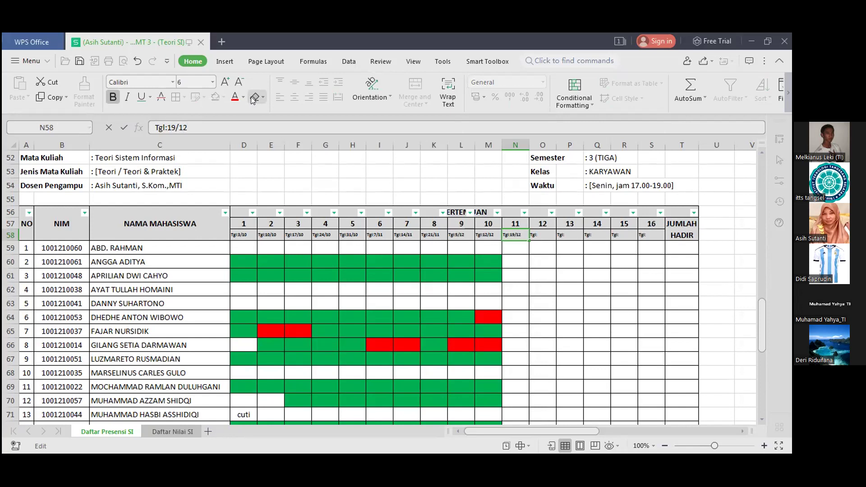
{"action": "key", "text": "Return"}
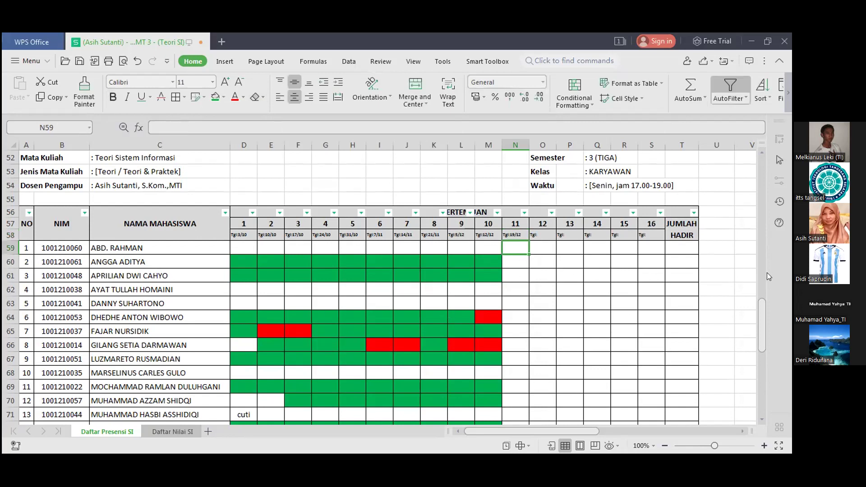
Mark students 2 and 3 present for meeting 11 by filling cells N60 and N61 green
{"action": "left_click_drag", "start_coordinate": [761, 314], "coordinate": [760, 291]}
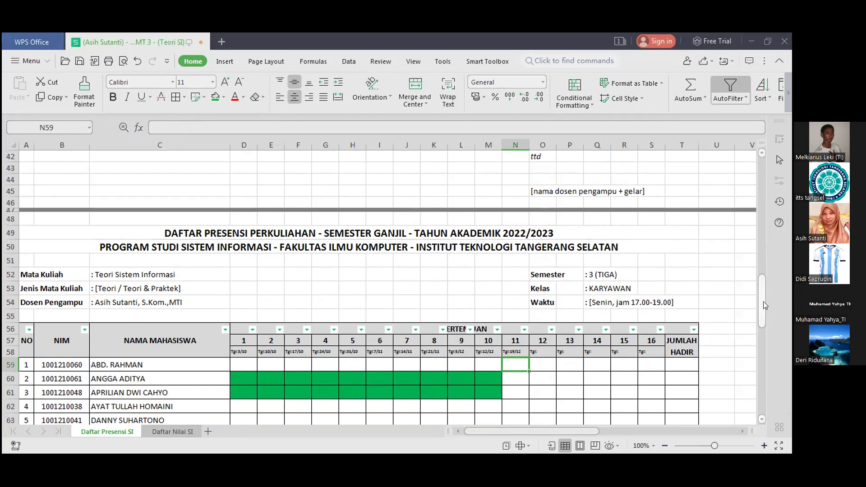
{"action": "left_click_drag", "start_coordinate": [761, 286], "coordinate": [760, 315]}
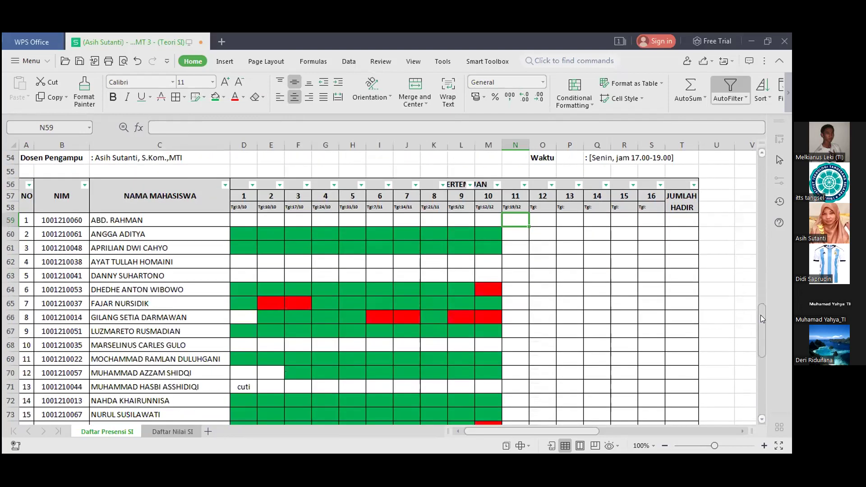
{"action": "left_click", "coordinate": [518, 234]}
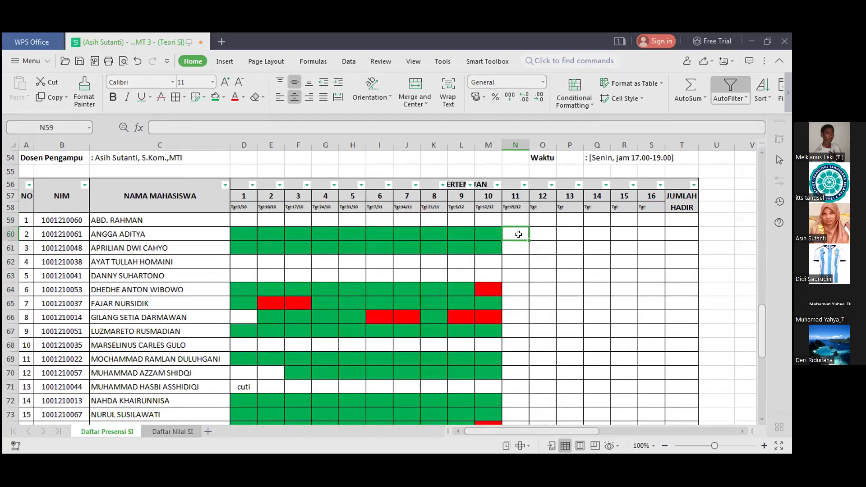
{"action": "left_click", "coordinate": [215, 98]}
{"action": "left_click", "coordinate": [518, 247]}
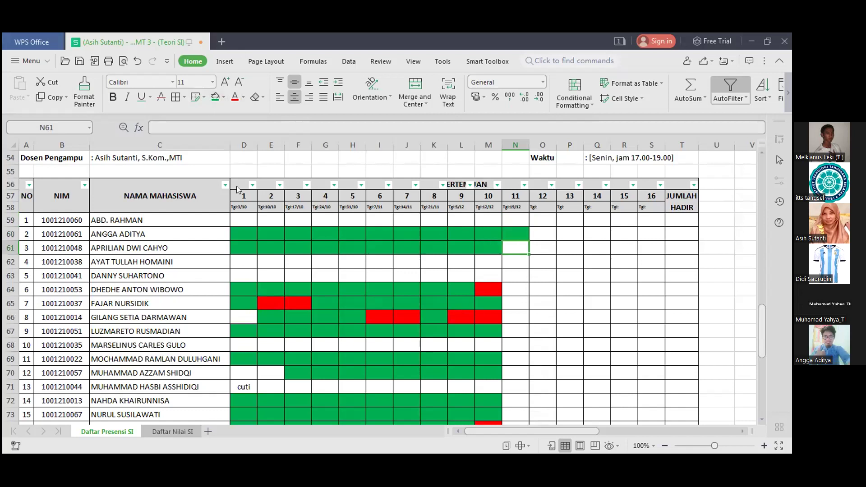
{"action": "left_click", "coordinate": [216, 98]}
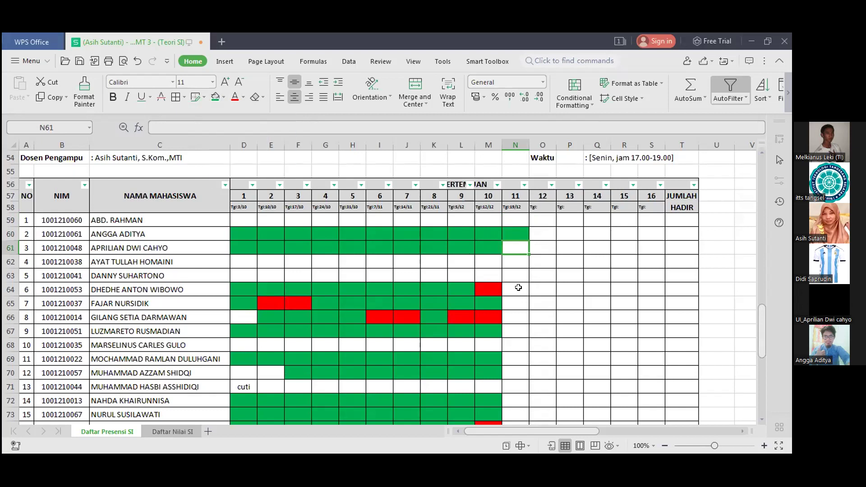
Record meeting 11 attendance for students 6 to 8 by filling N64 red, N65 green and N66 red
{"action": "left_click", "coordinate": [517, 288]}
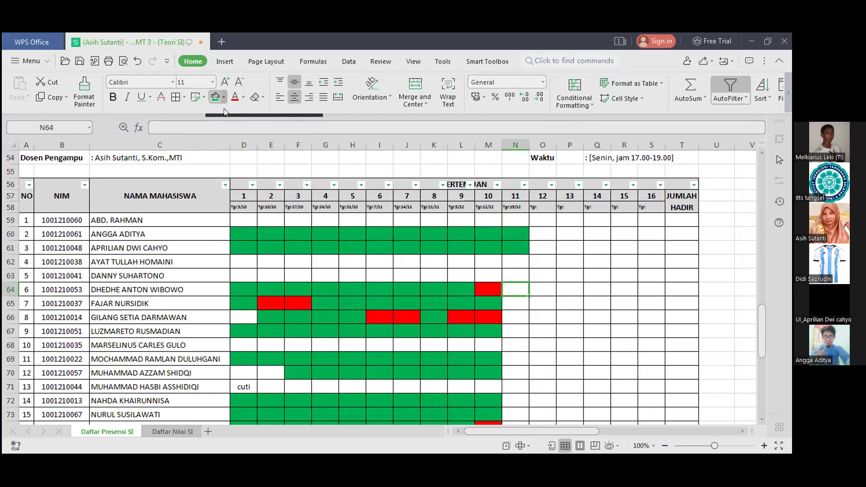
{"action": "left_click", "coordinate": [508, 306]}
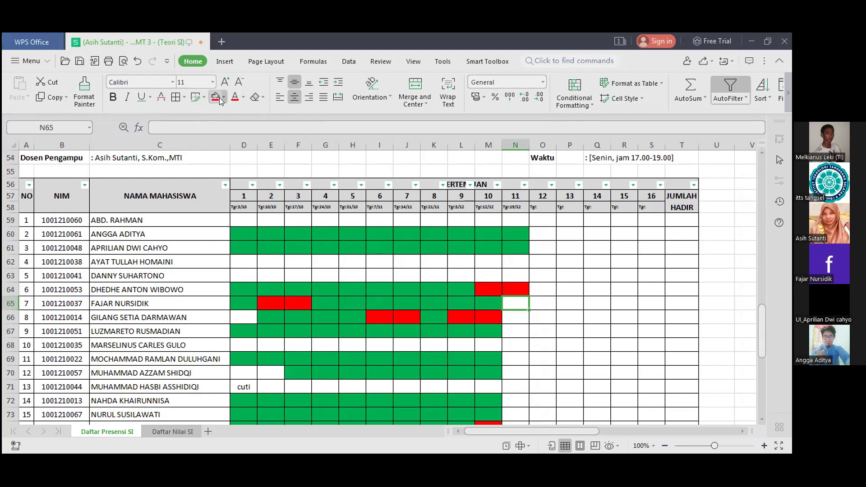
{"action": "left_click", "coordinate": [220, 101]}
{"action": "left_click", "coordinate": [510, 318]}
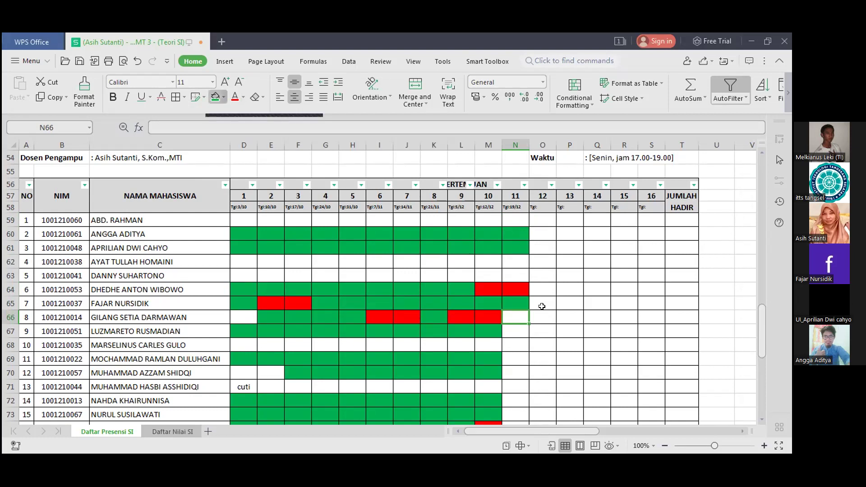
{"action": "key", "text": "Return"}
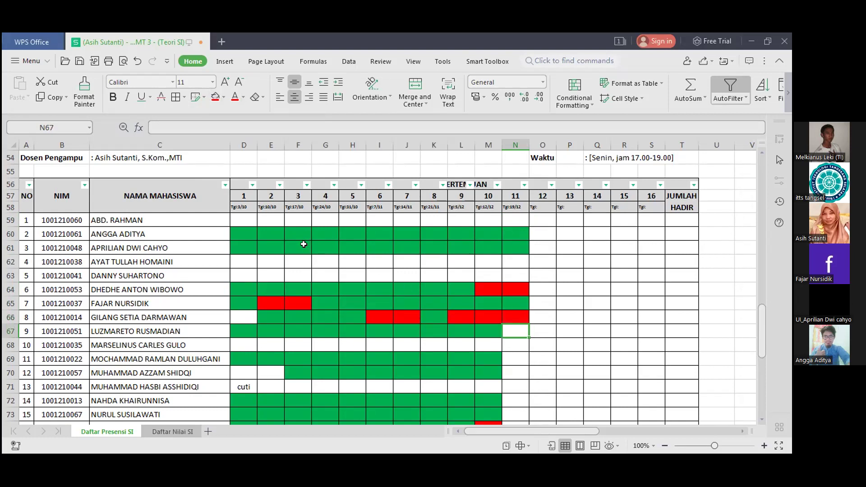
Mark students 9, 11 and 12 present for meeting 11 by filling N67, N69 and N70 green
{"action": "left_click", "coordinate": [217, 100]}
{"action": "left_click", "coordinate": [221, 97]}
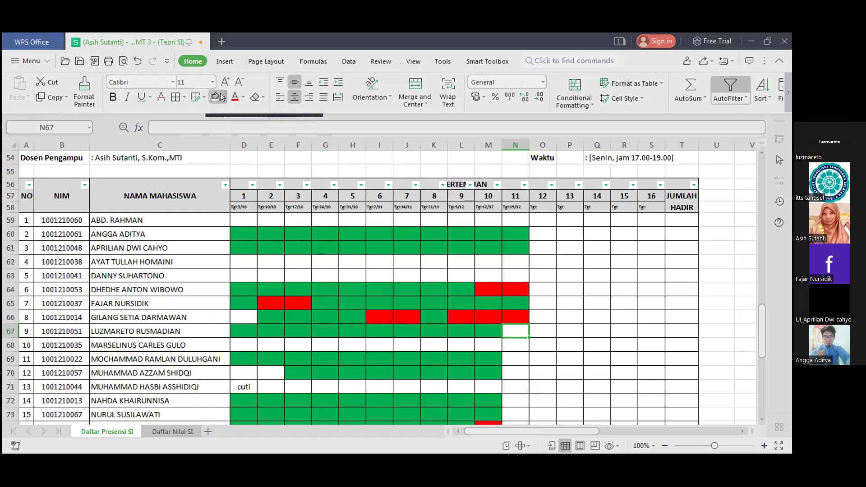
{"action": "left_click", "coordinate": [437, 317]}
{"action": "left_click", "coordinate": [515, 357]}
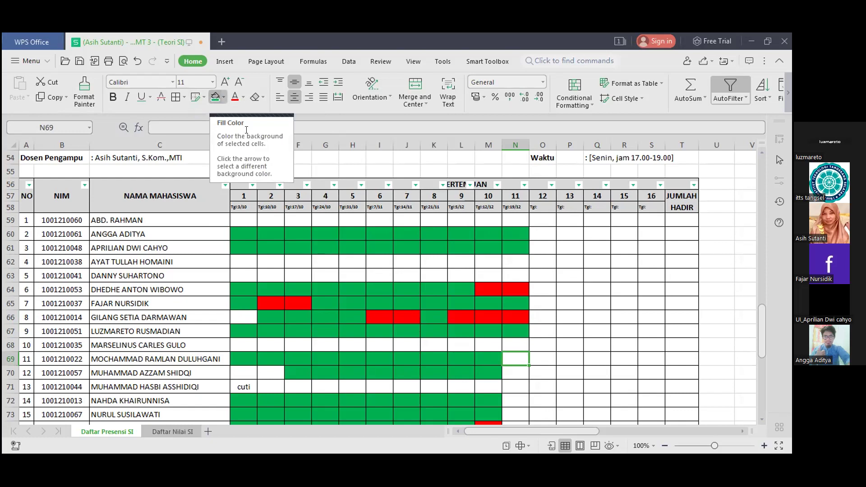
{"action": "left_click", "coordinate": [508, 374]}
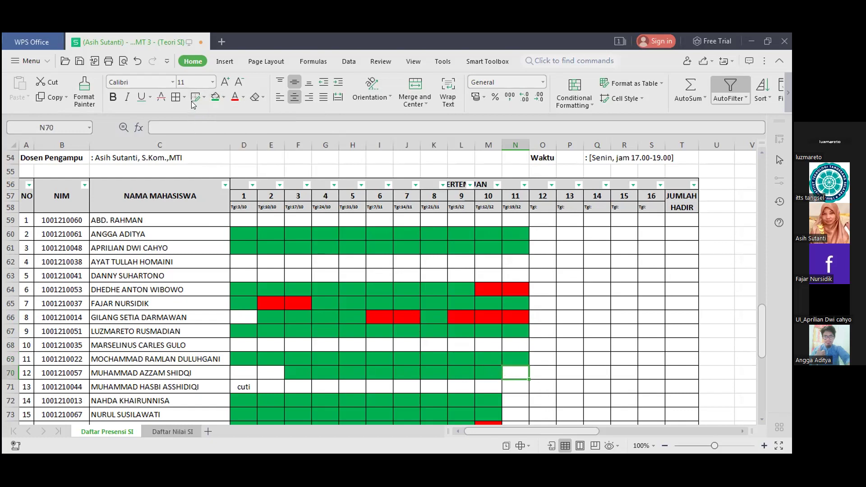
{"action": "left_click", "coordinate": [216, 95]}
Fill cells N72 and N73 green to mark students 14 and 15 present for meeting 11
{"action": "left_click", "coordinate": [519, 402]}
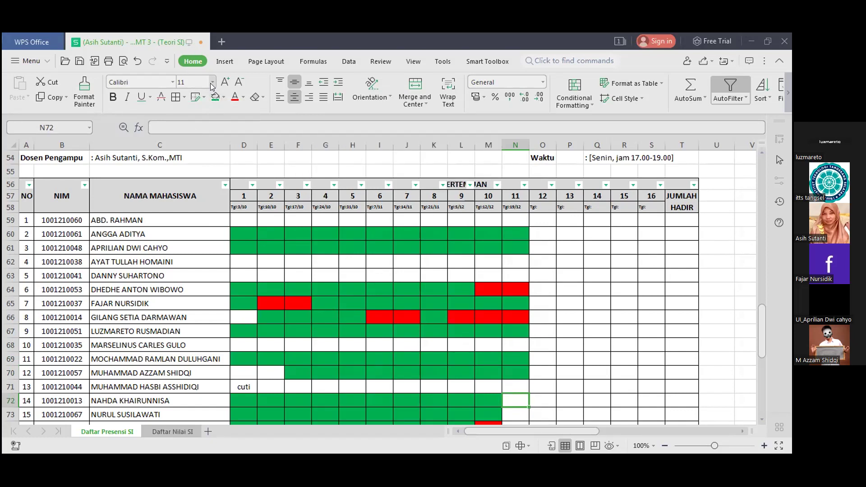
{"action": "left_click", "coordinate": [213, 96]}
{"action": "scroll", "coordinate": [535, 316], "scroll_direction": "down", "scroll_amount": 1}
{"action": "left_click", "coordinate": [506, 384]}
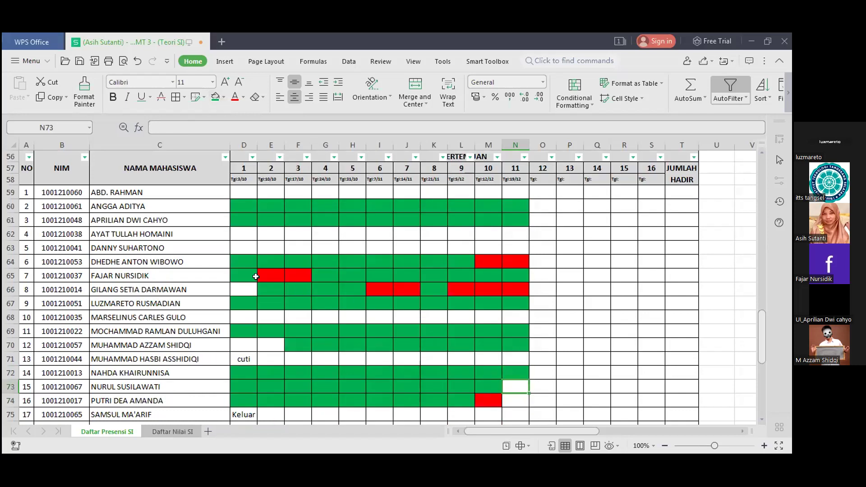
{"action": "left_click", "coordinate": [213, 99]}
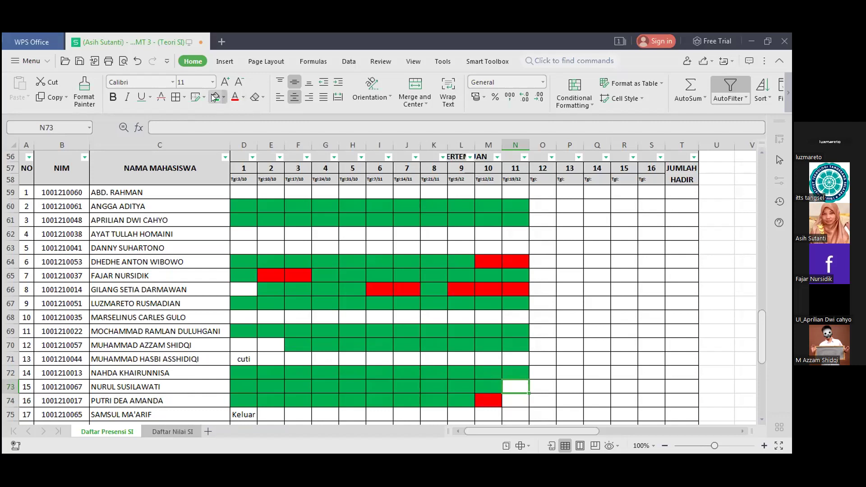
Change student 6's meeting 11 mark in N64 from absent to present with a green fill
{"action": "left_click", "coordinate": [509, 402]}
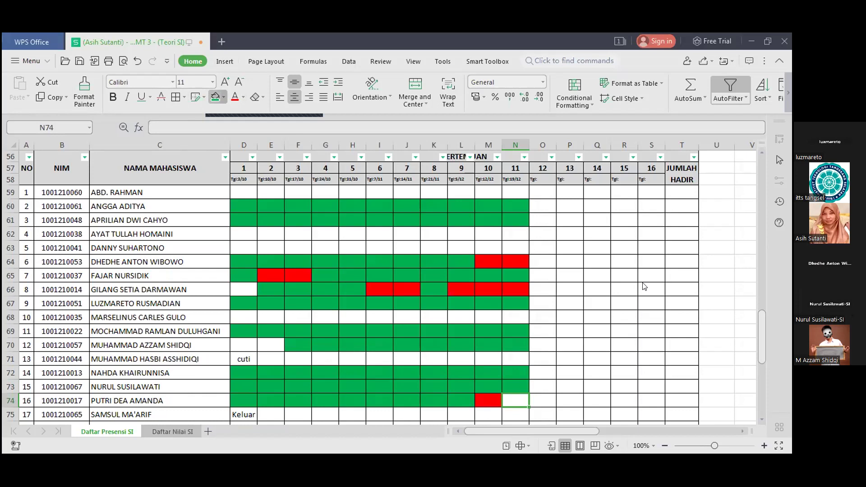
{"action": "left_click", "coordinate": [522, 261]}
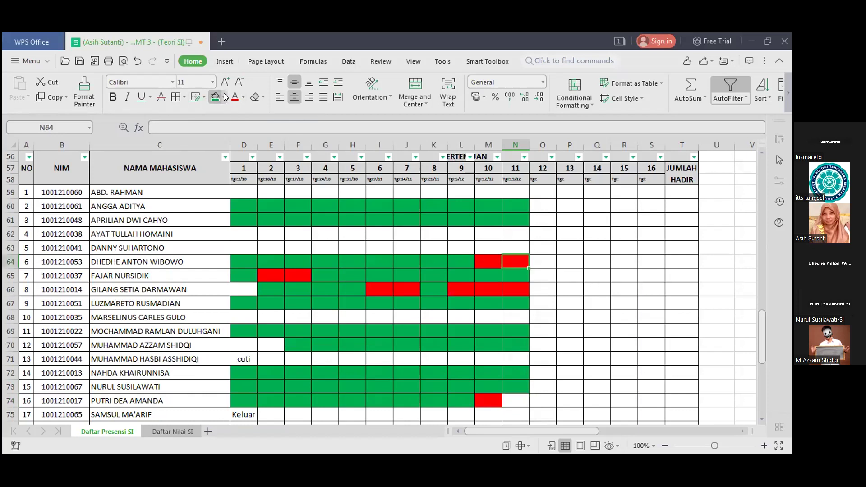
{"action": "left_click", "coordinate": [224, 97]}
{"action": "left_click", "coordinate": [216, 114]}
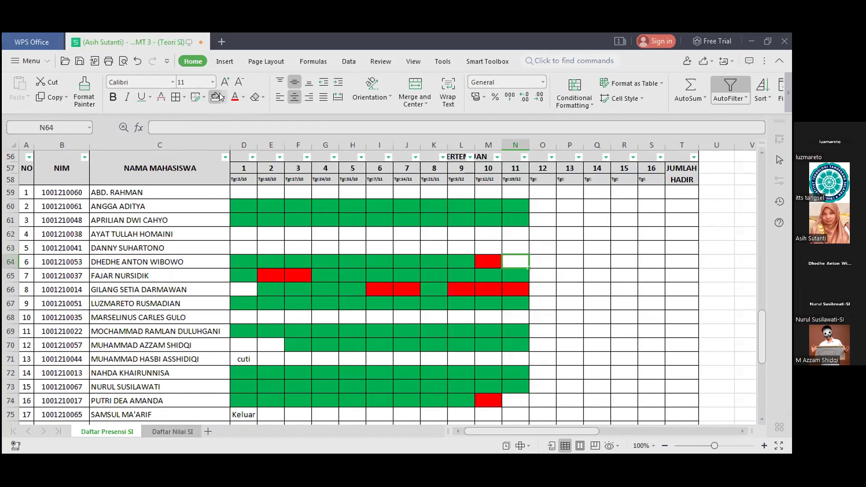
{"action": "left_click", "coordinate": [224, 97]}
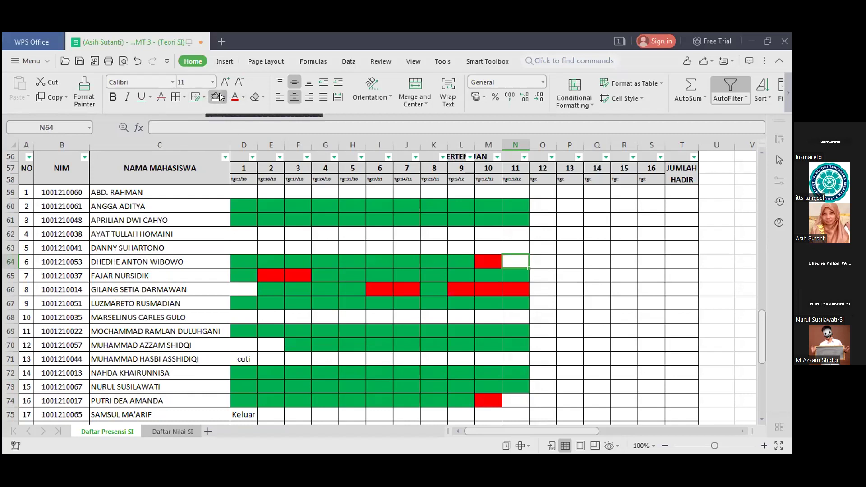
{"action": "left_click", "coordinate": [271, 189]}
Mark student 16 absent for meeting 11 by filling cell N74 red
{"action": "left_click", "coordinate": [515, 400]}
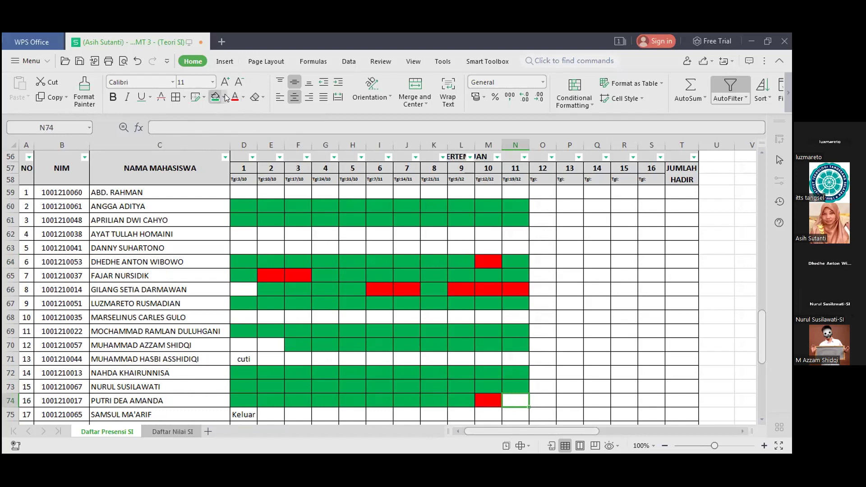
{"action": "scroll", "coordinate": [544, 343], "scroll_direction": "down", "scroll_amount": 1}
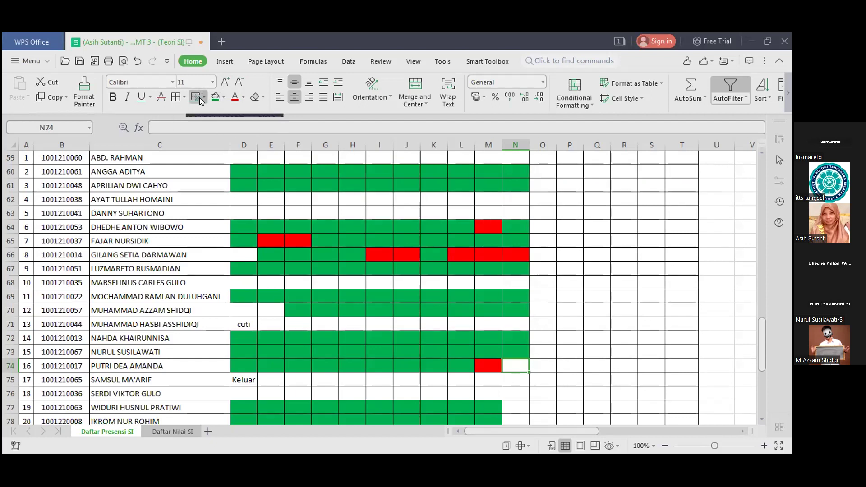
{"action": "left_click", "coordinate": [224, 97]}
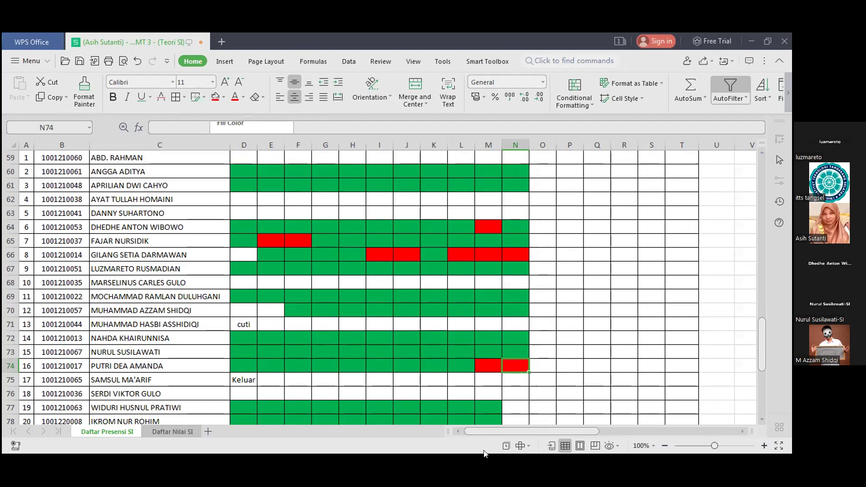
Fill cells N77 and N78 green to mark students 19 and 20 present for meeting 11
{"action": "left_click", "coordinate": [516, 408]}
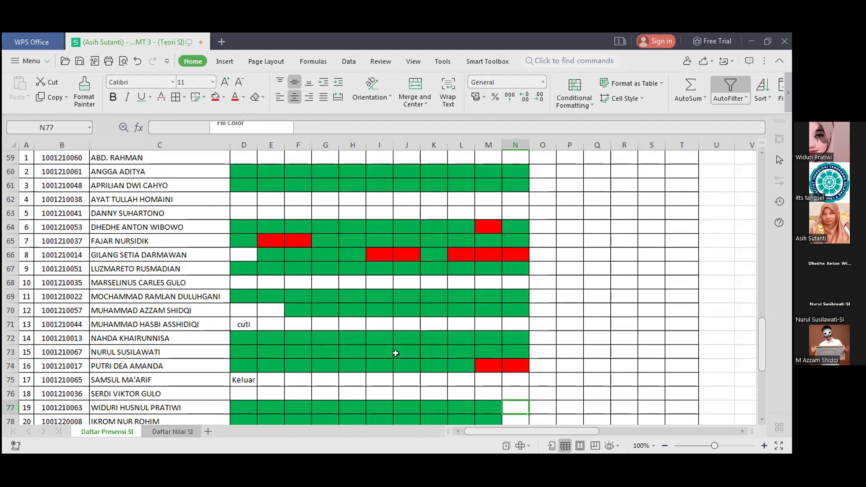
{"action": "left_click", "coordinate": [227, 100]}
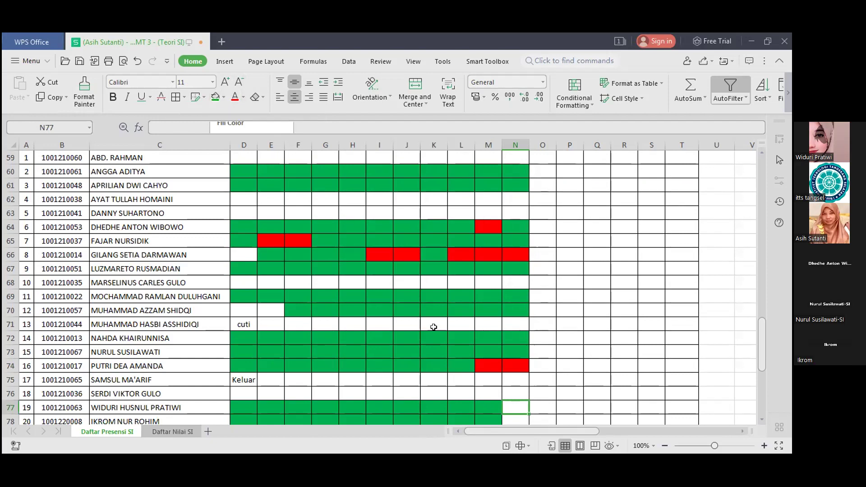
{"action": "left_click_drag", "start_coordinate": [764, 334], "coordinate": [762, 353]}
{"action": "left_click", "coordinate": [509, 334]}
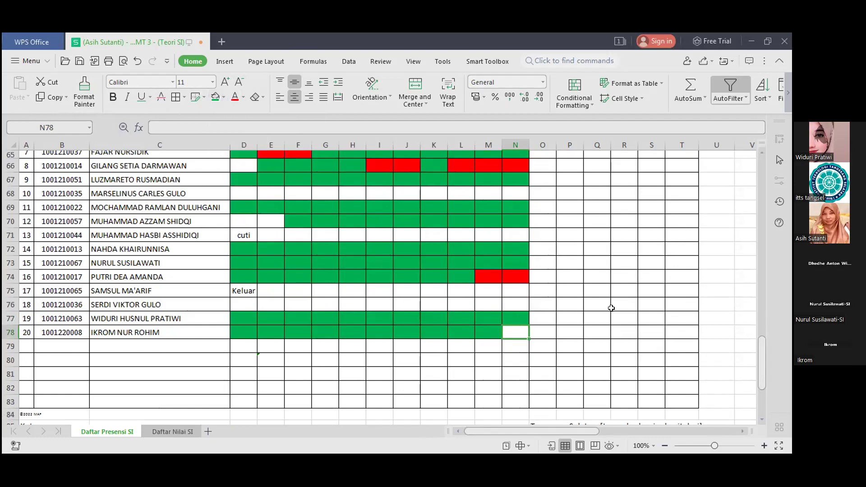
{"action": "key", "text": "F4"}
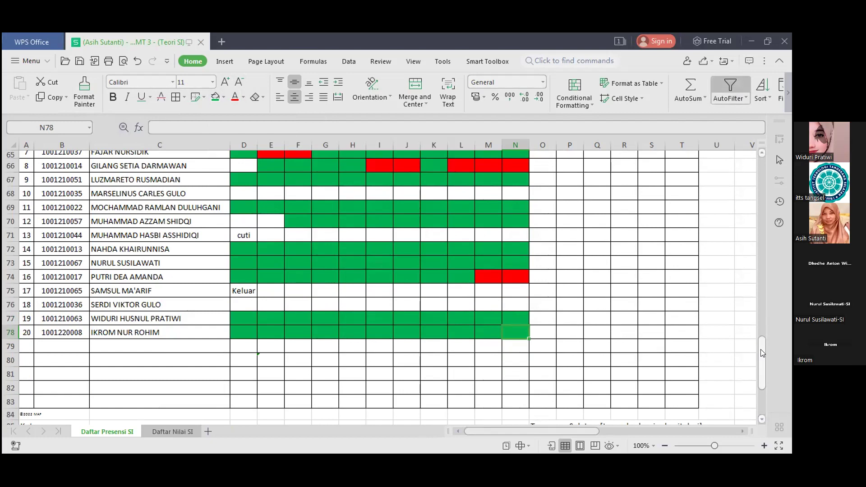
{"action": "scroll", "coordinate": [763, 353], "scroll_direction": "up", "scroll_amount": 1}
{"action": "left_click_drag", "start_coordinate": [763, 353], "coordinate": [763, 228]}
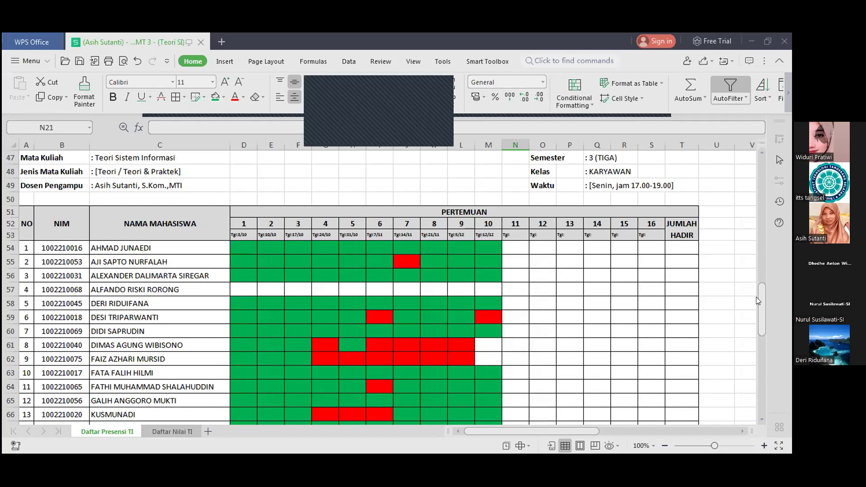
Add the date 19/12 after "Tgl:" in the meeting 11 header cell N53 of the KARYAWAN class list
{"action": "scroll", "coordinate": [758, 300], "scroll_direction": "up", "scroll_amount": 1}
{"action": "scroll", "coordinate": [756, 297], "scroll_direction": "down", "scroll_amount": 10}
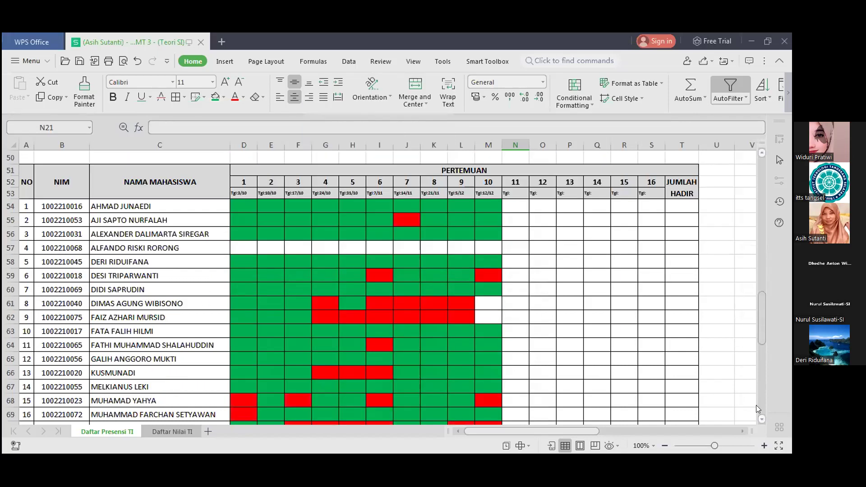
{"action": "left_click_drag", "start_coordinate": [763, 373], "coordinate": [763, 284]}
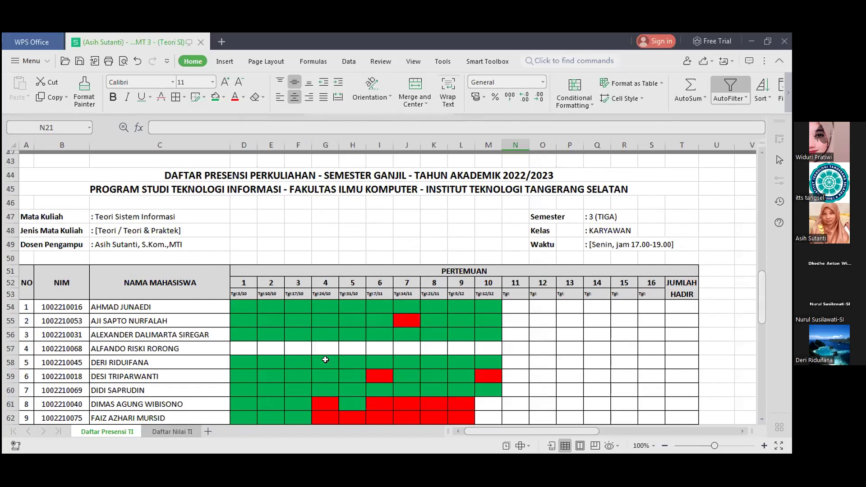
{"action": "left_click", "coordinate": [515, 294]}
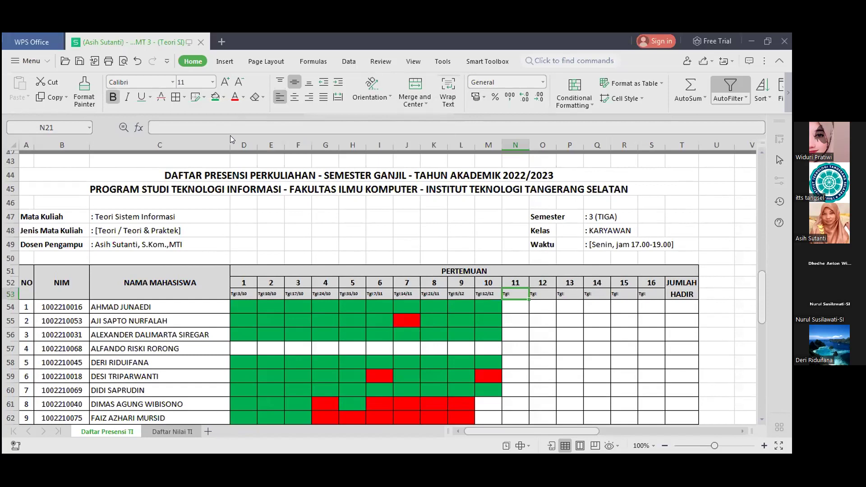
{"action": "left_click", "coordinate": [173, 124]}
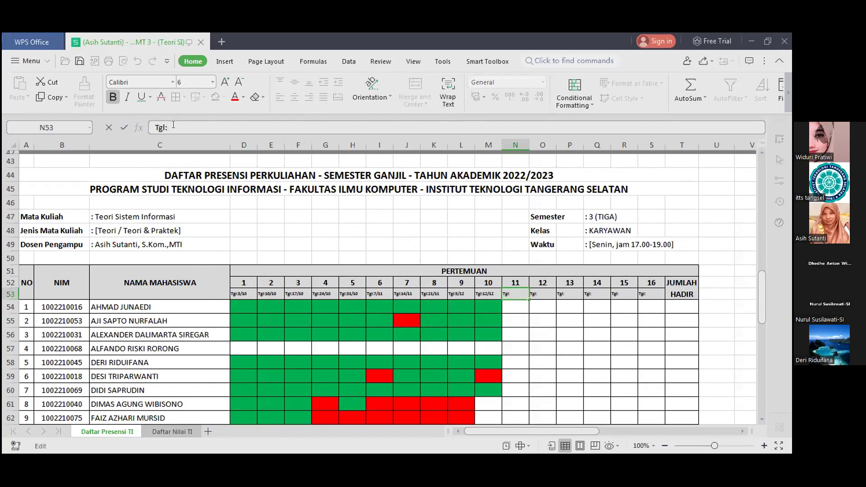
{"action": "type", "text": "19/12"}
{"action": "key", "text": "Return"}
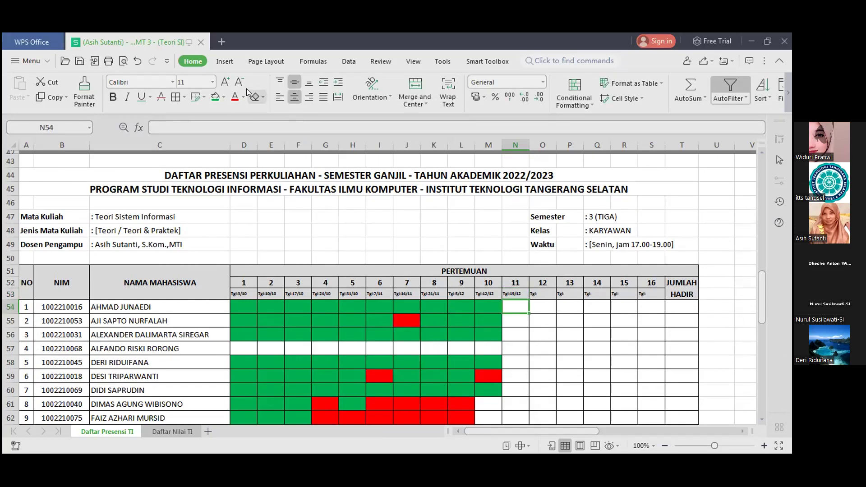
Fill N54 and N56 green to mark students 1 and 3 present, and N55 red to mark student 2 absent for meeting 11
{"action": "left_click", "coordinate": [215, 100]}
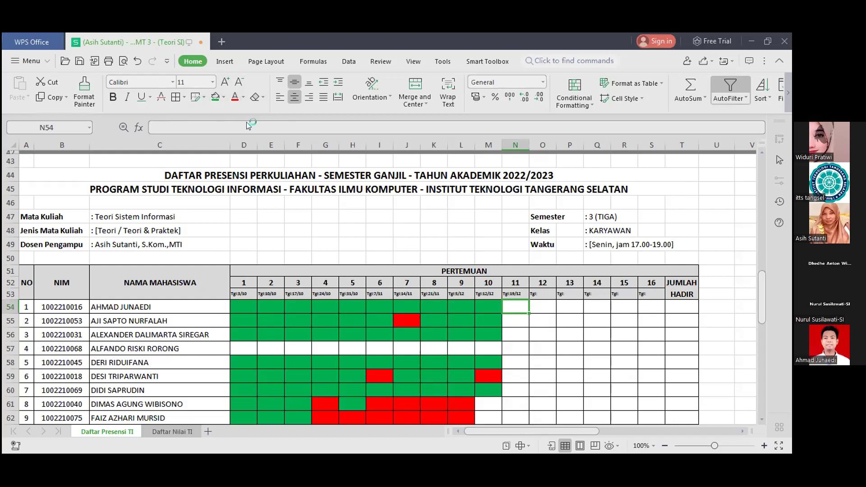
{"action": "left_click", "coordinate": [518, 324]}
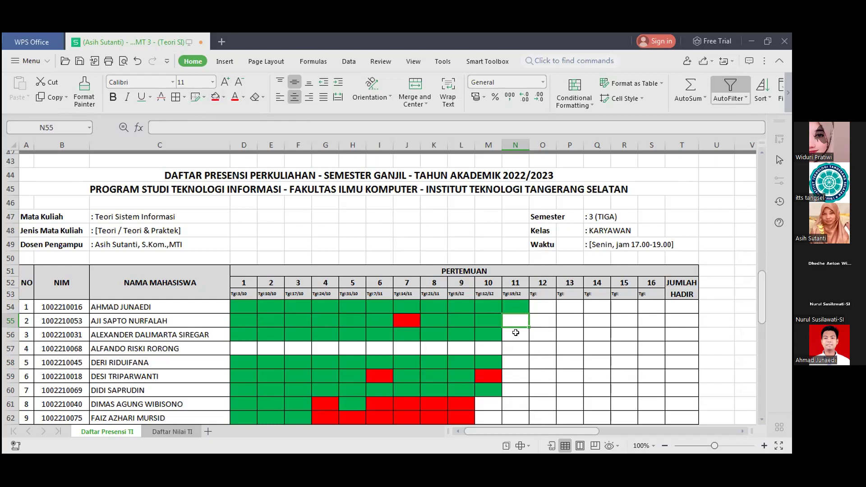
{"action": "key", "text": "F4"}
{"action": "key", "text": "Return"}
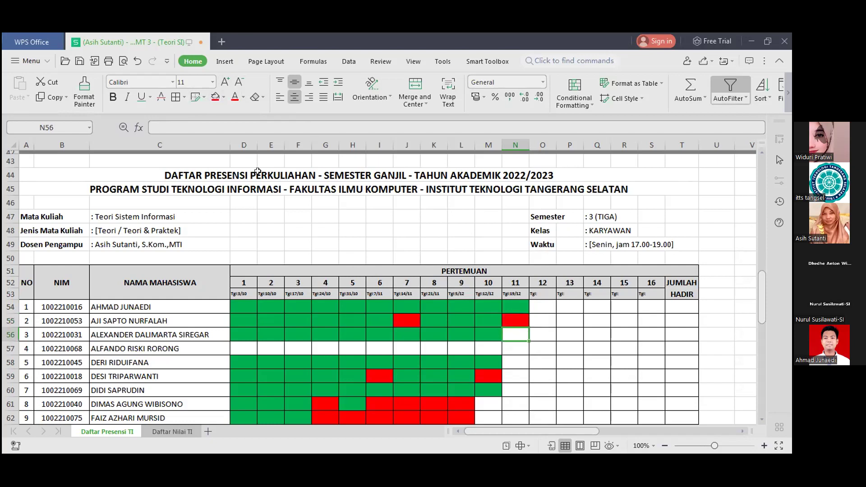
{"action": "left_click", "coordinate": [222, 96]}
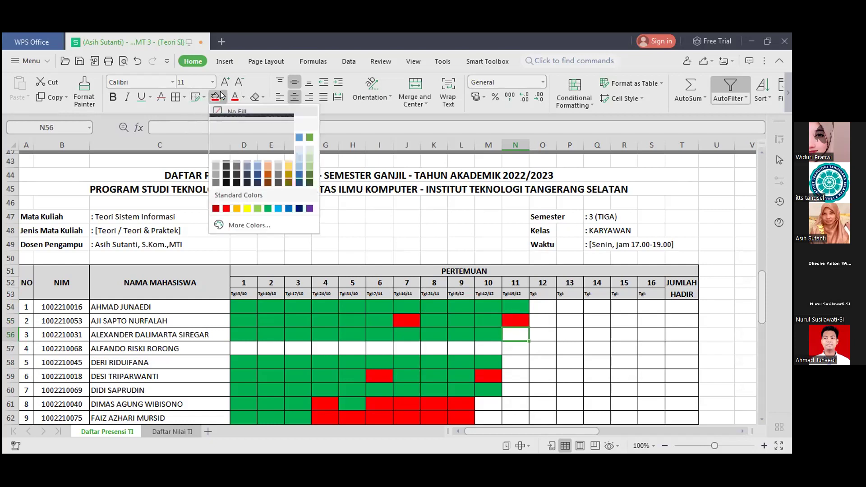
{"action": "left_click", "coordinate": [222, 95]}
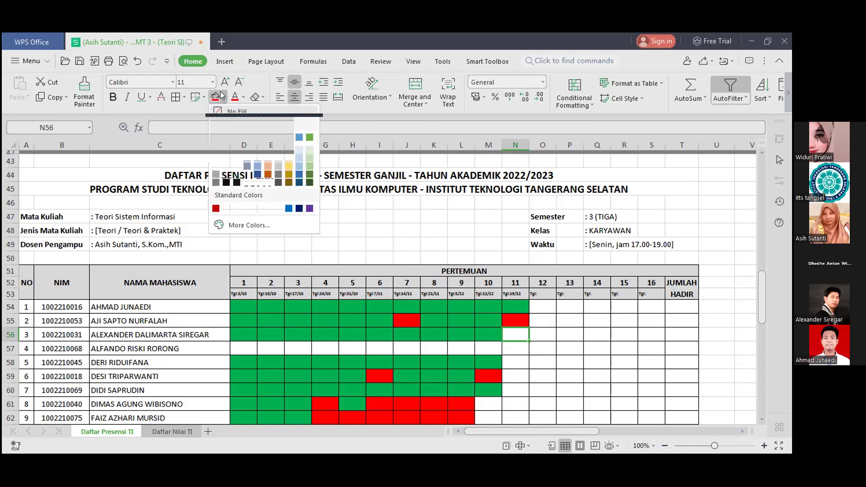
{"action": "left_click", "coordinate": [515, 361]}
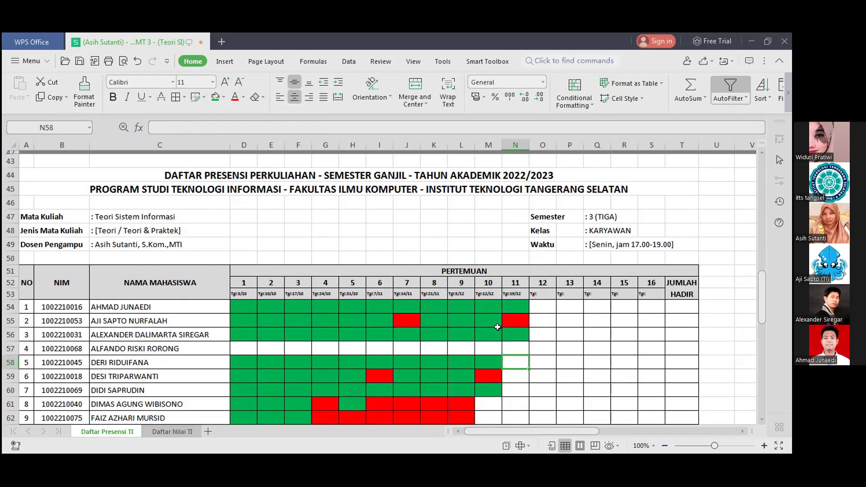
Change student 2's meeting 11 mark in N55 from absent to present with a green fill
{"action": "left_click", "coordinate": [516, 321]}
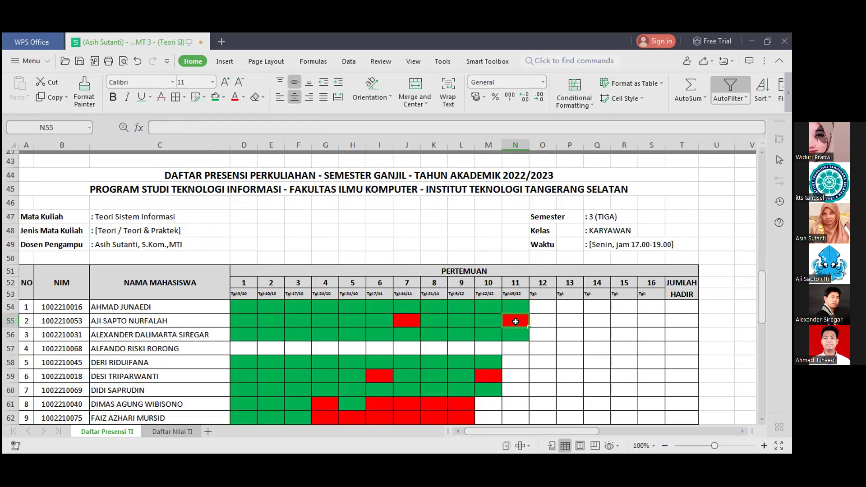
{"action": "left_click", "coordinate": [222, 99]}
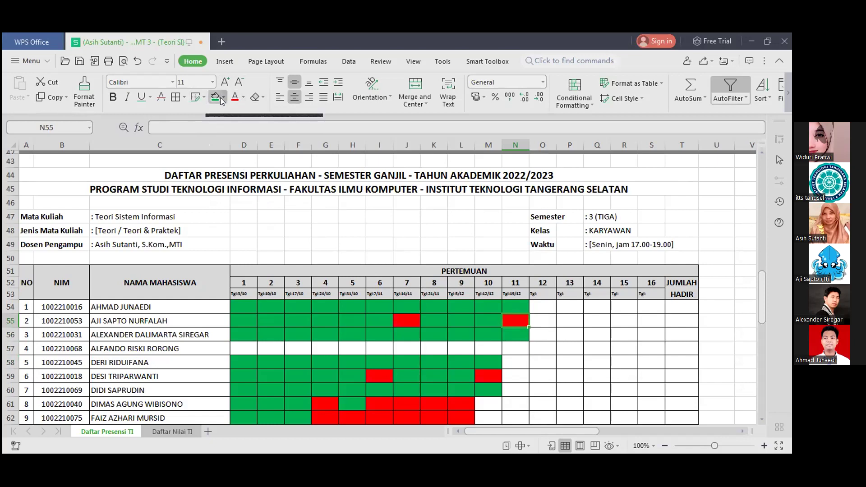
{"action": "left_click", "coordinate": [249, 150]}
{"action": "left_click", "coordinate": [226, 96]}
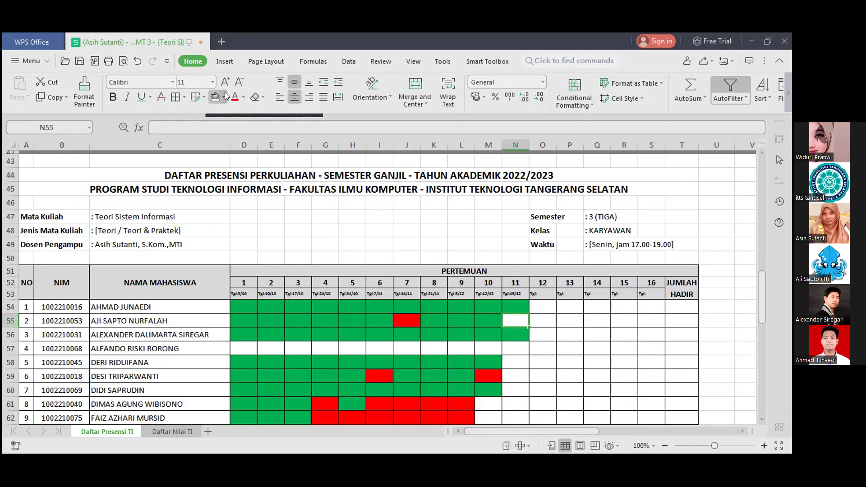
{"action": "left_click", "coordinate": [264, 199]}
Fill cells N58, N59 and N60 green to mark students 5, 6 and 7 present for meeting 11
{"action": "left_click", "coordinate": [506, 362]}
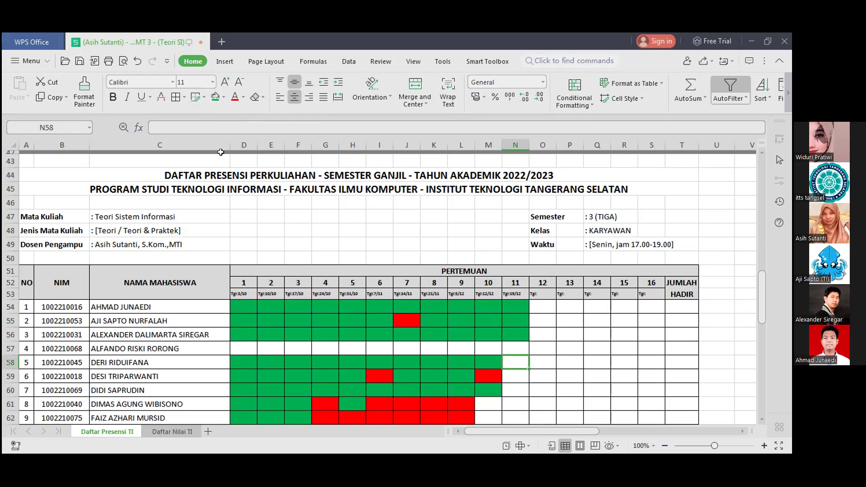
{"action": "left_click", "coordinate": [213, 98]}
{"action": "left_click", "coordinate": [507, 377]}
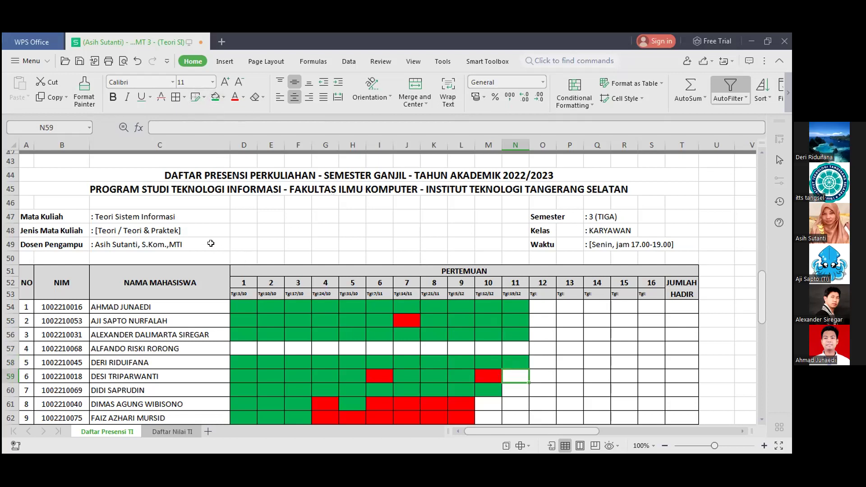
{"action": "left_click", "coordinate": [213, 98]}
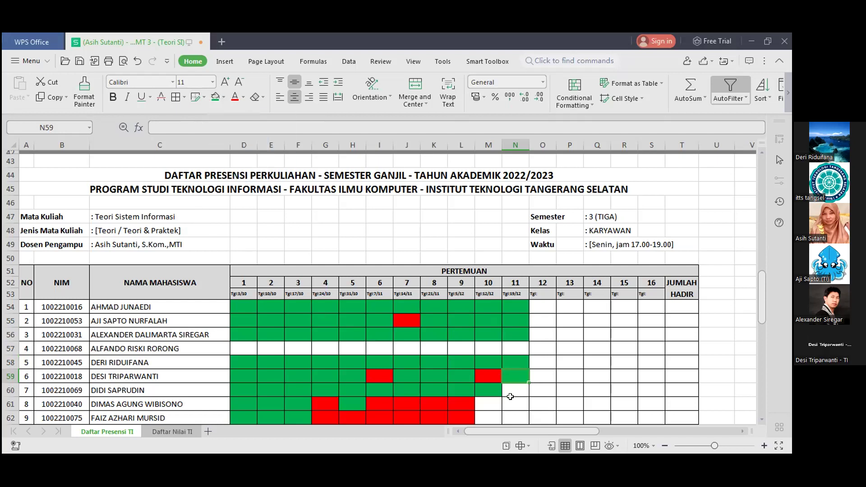
{"action": "left_click", "coordinate": [509, 392]}
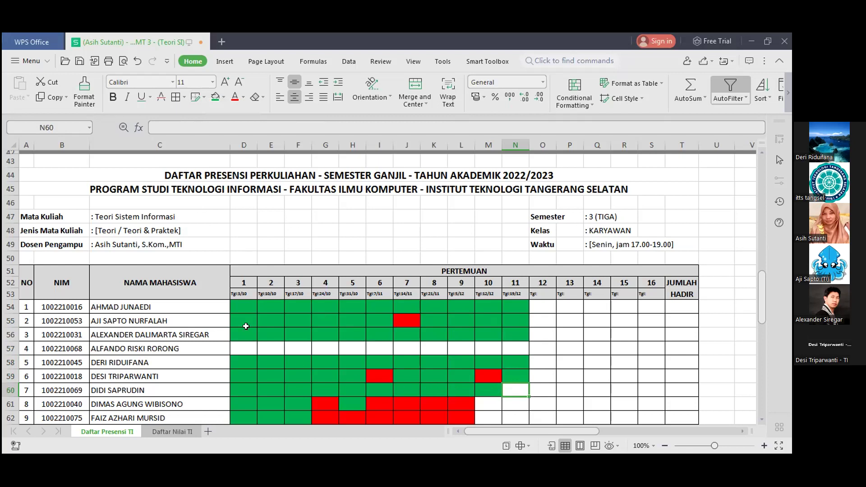
{"action": "left_click", "coordinate": [214, 97]}
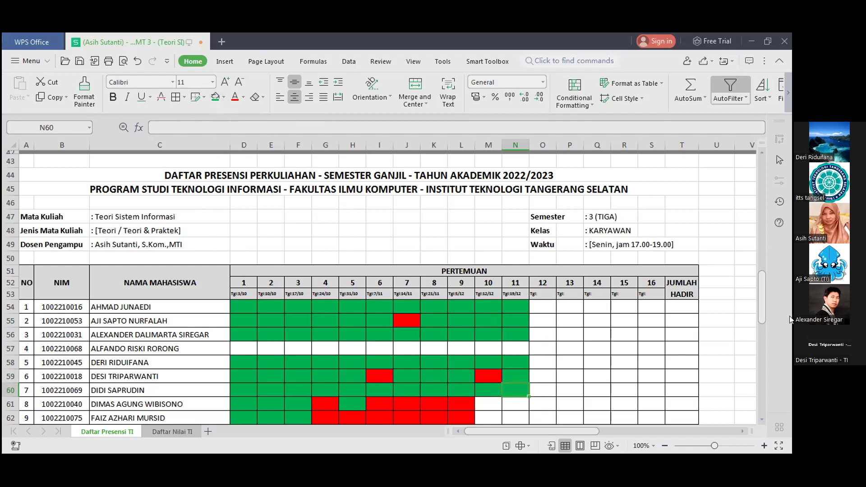
Fill cells N63 and N64 red to mark students 10 and 11 absent for meeting 11
{"action": "left_click_drag", "start_coordinate": [761, 279], "coordinate": [763, 306]}
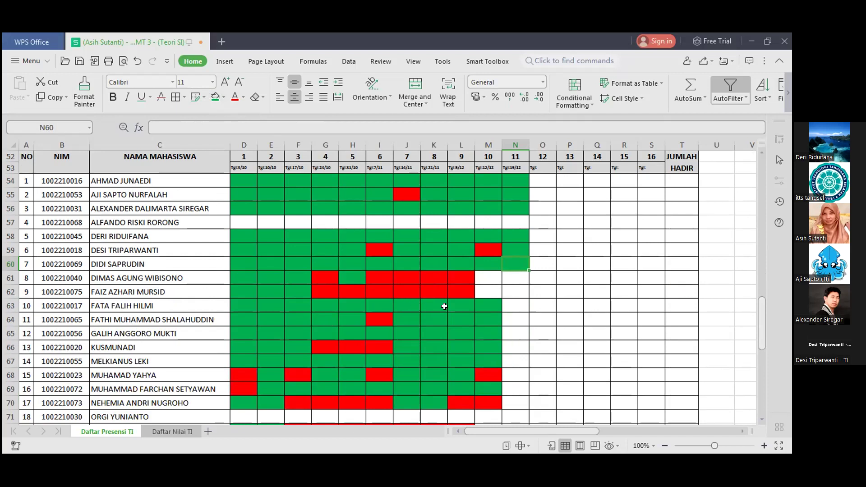
{"action": "left_click", "coordinate": [509, 306]}
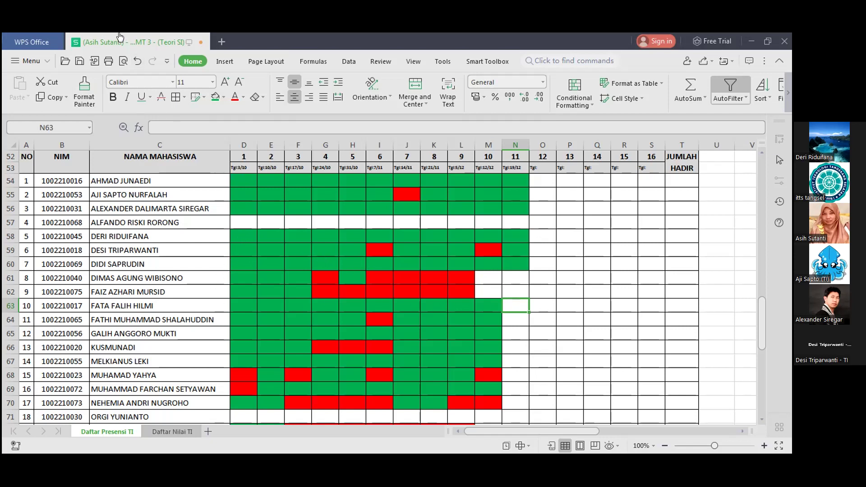
{"action": "left_click", "coordinate": [225, 100]}
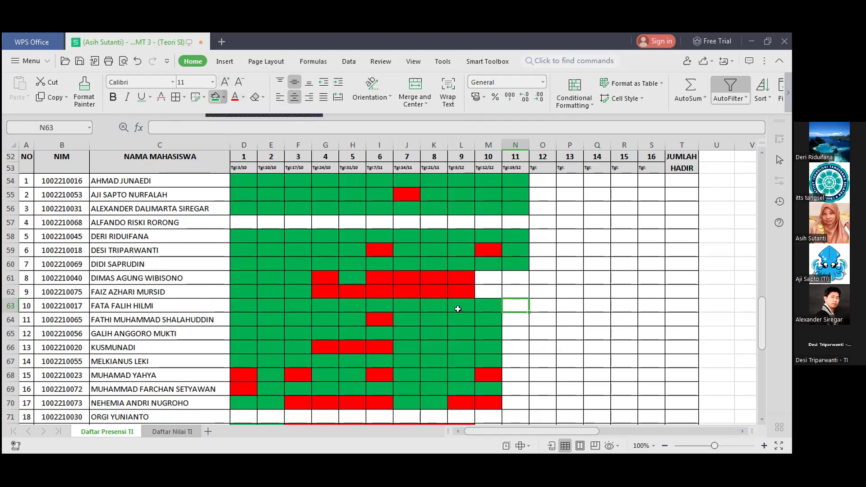
{"action": "left_click", "coordinate": [512, 317]}
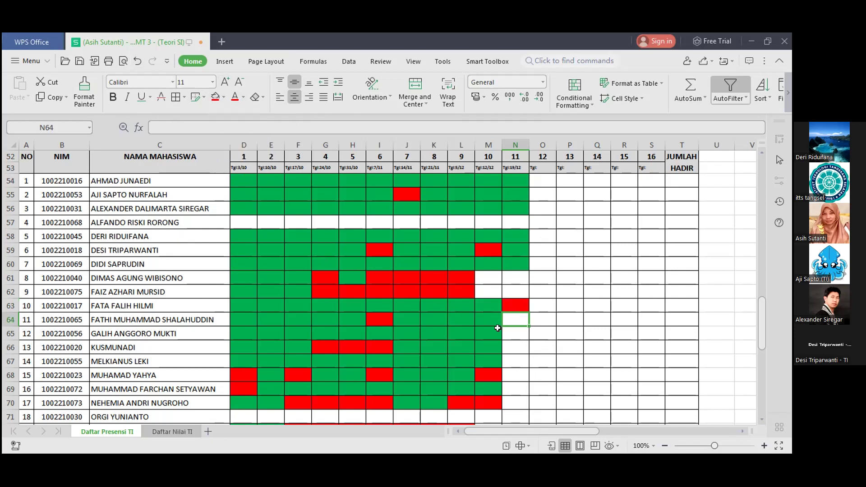
{"action": "key", "text": "F4"}
Fill cells N65, N66 and N67 green to mark students 12, 13 and 14 present for meeting 11
{"action": "left_click", "coordinate": [514, 332]}
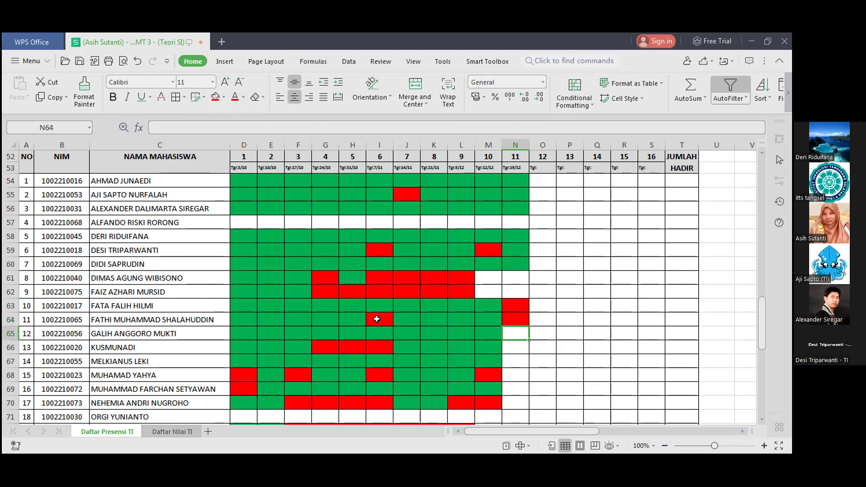
{"action": "left_click", "coordinate": [224, 99]}
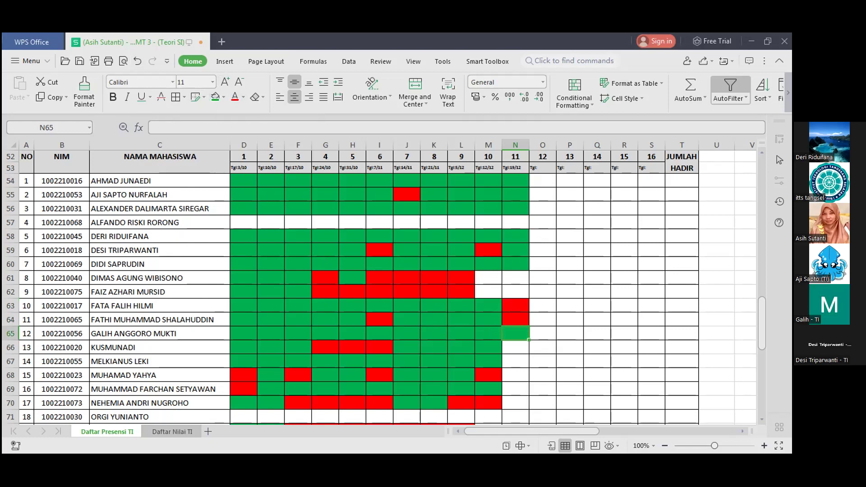
{"action": "left_click", "coordinate": [519, 352]}
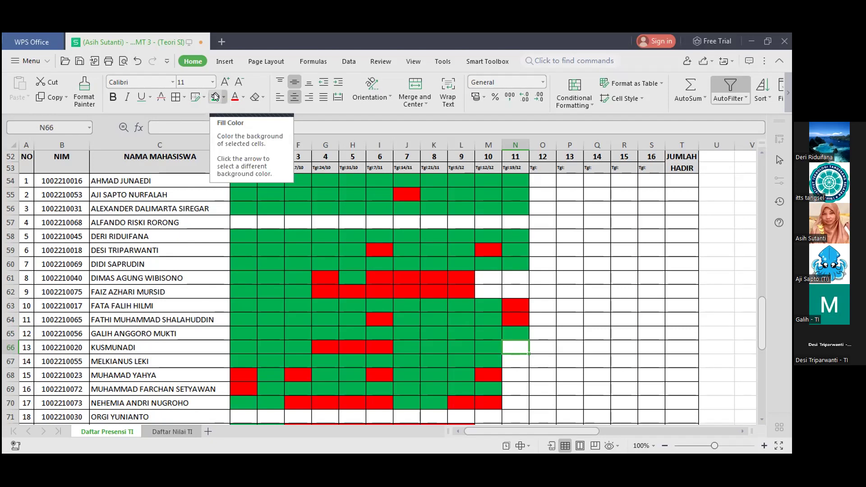
{"action": "left_click", "coordinate": [215, 97]}
{"action": "left_click", "coordinate": [516, 364]}
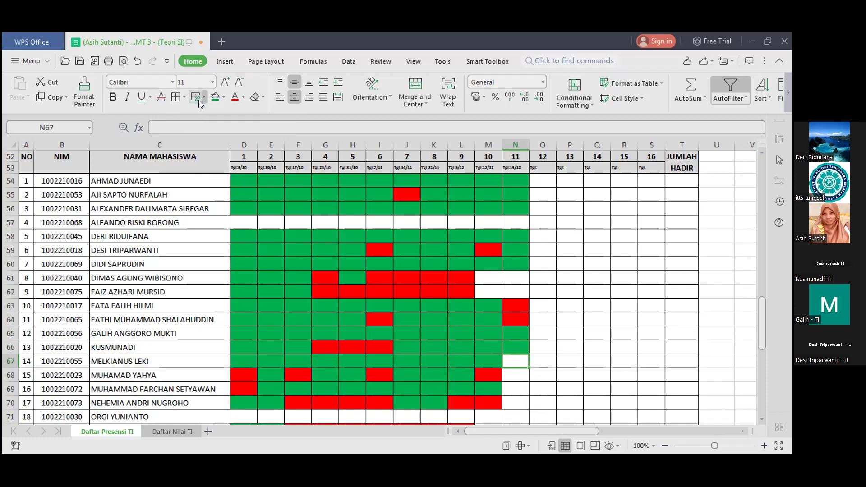
{"action": "left_click", "coordinate": [216, 96]}
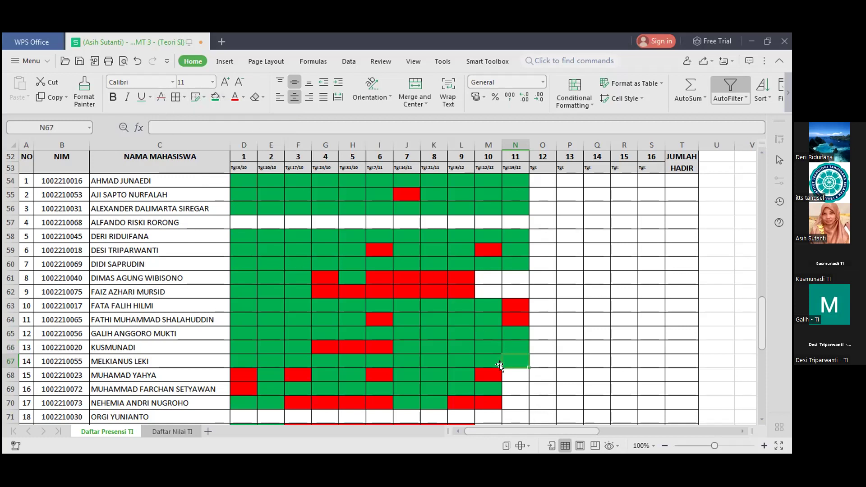
Mark student 15 absent in N68 with a red fill and student 16 present in N69 with a green fill
{"action": "left_click", "coordinate": [515, 374]}
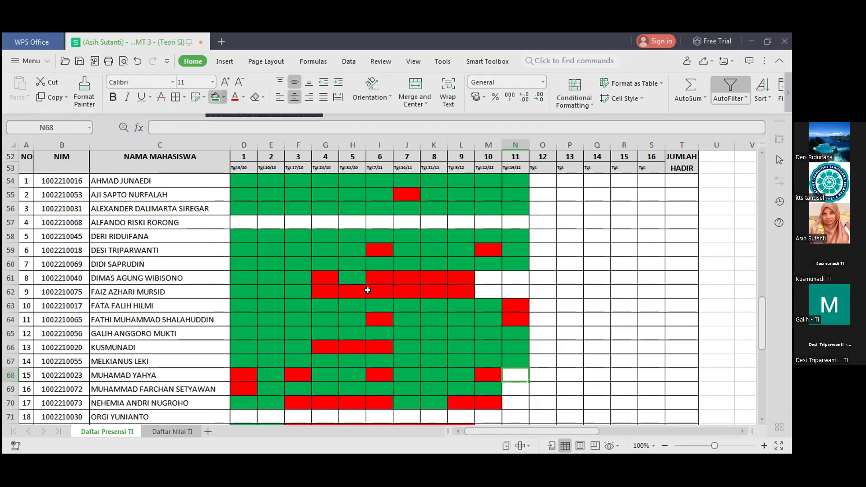
{"action": "left_click", "coordinate": [246, 201]}
{"action": "left_click", "coordinate": [512, 387]}
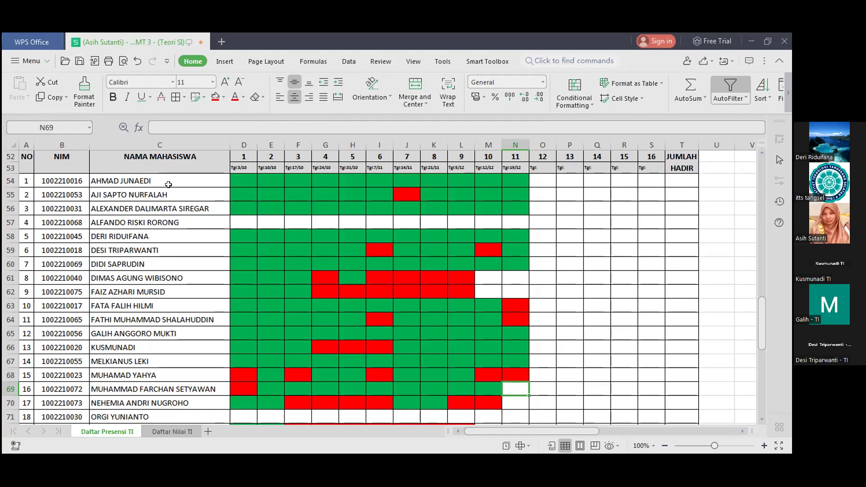
{"action": "left_click", "coordinate": [220, 100]}
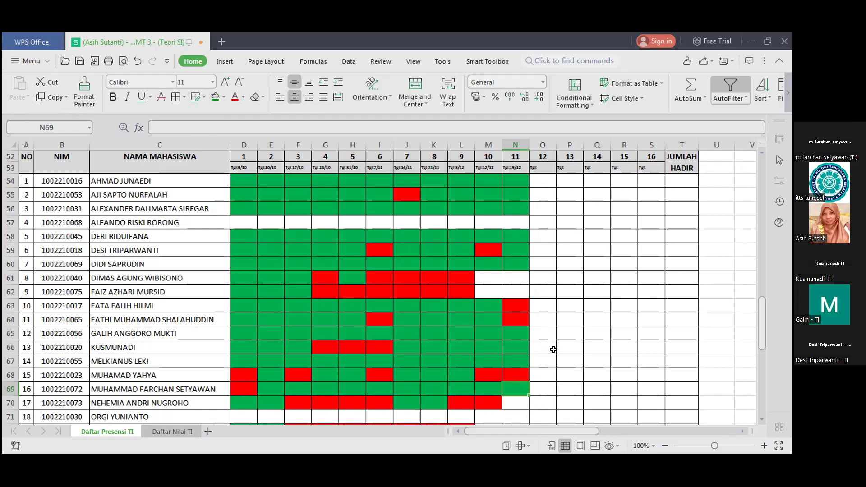
Fill cells N73 and N74 green to mark students 20 and 21 present for meeting 11
{"action": "scroll", "coordinate": [554, 350], "scroll_direction": "down", "scroll_amount": 1}
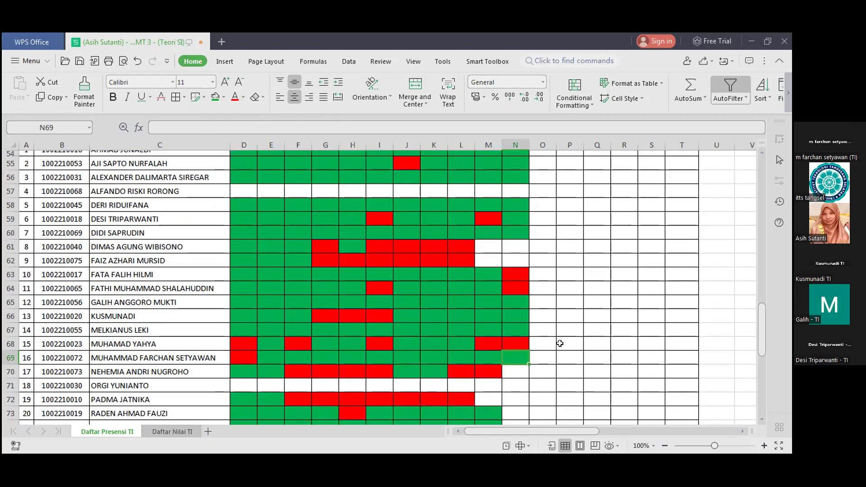
{"action": "left_click", "coordinate": [516, 371]}
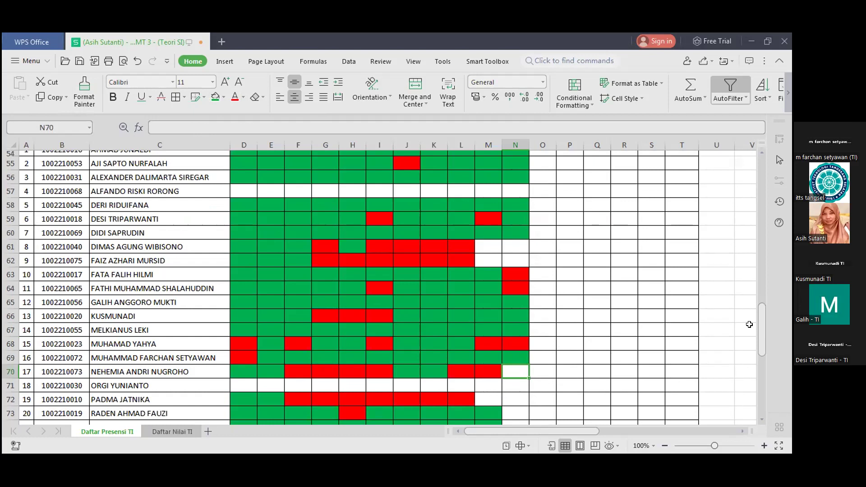
{"action": "scroll", "coordinate": [760, 342], "scroll_direction": "down", "scroll_amount": 2}
{"action": "scroll", "coordinate": [760, 342], "scroll_direction": "down", "scroll_amount": 3}
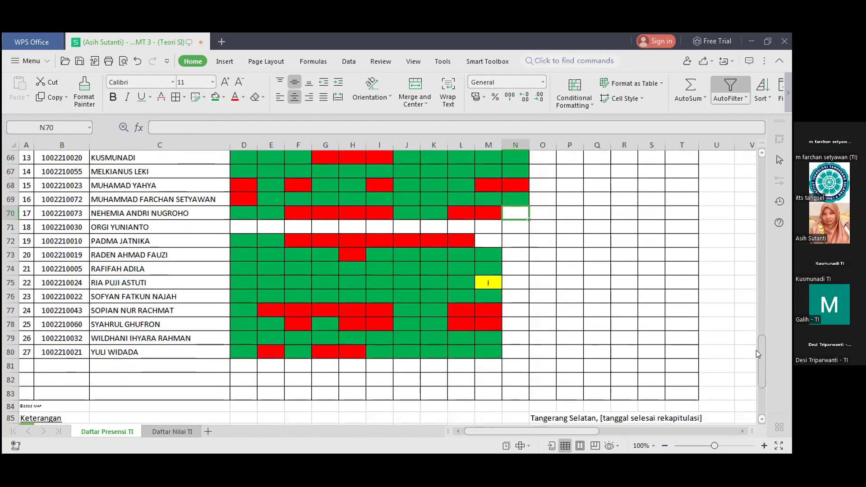
{"action": "left_click", "coordinate": [505, 259]}
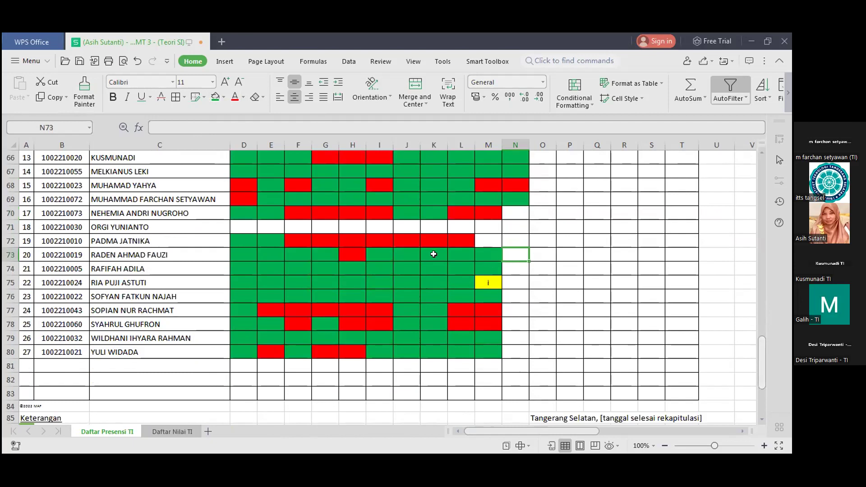
{"action": "left_click", "coordinate": [216, 98]}
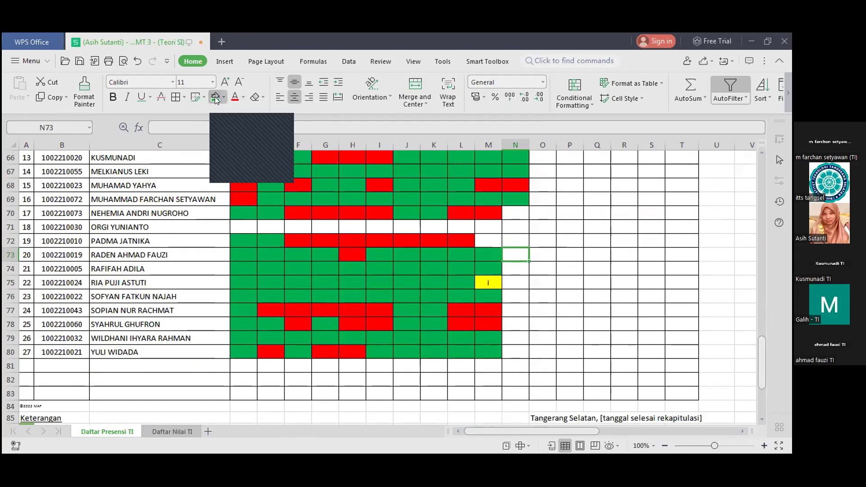
{"action": "left_click", "coordinate": [509, 267]}
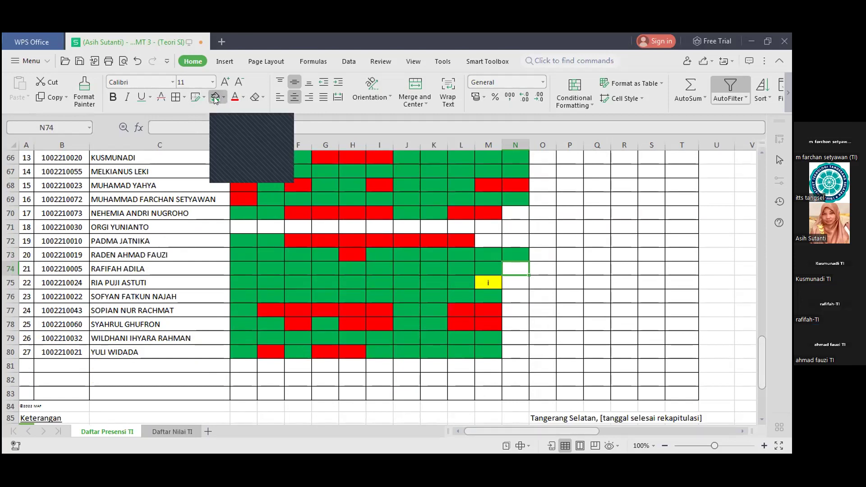
{"action": "left_click", "coordinate": [216, 100]}
Enter i in N75 for student 22 and fill N76 green to mark student 23 present for meeting 11
{"action": "left_click", "coordinate": [515, 283]}
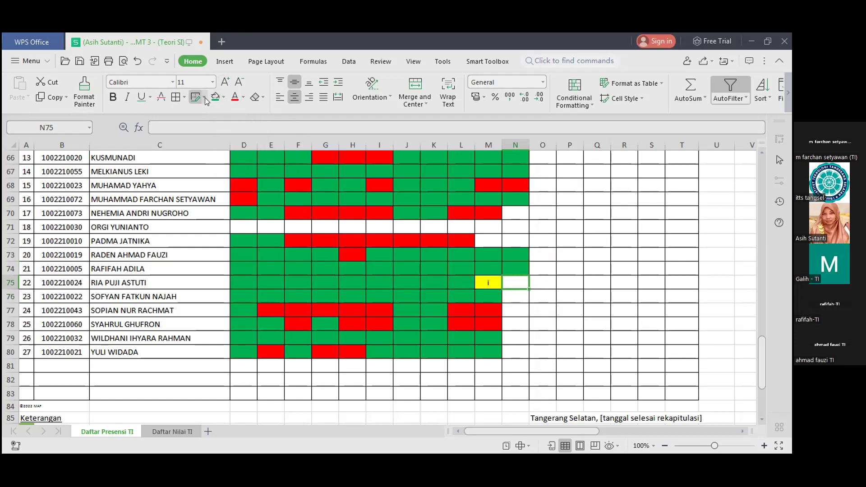
{"action": "type", "text": "i"}
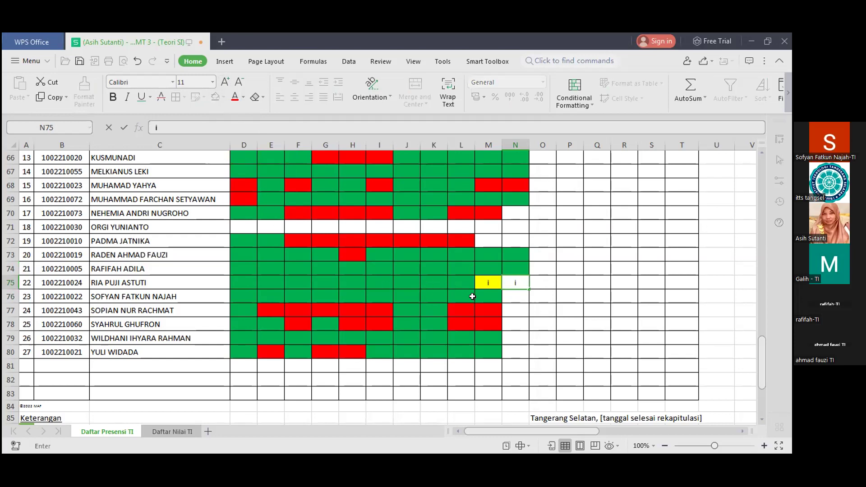
{"action": "left_click", "coordinate": [516, 296]}
{"action": "left_click", "coordinate": [215, 96]}
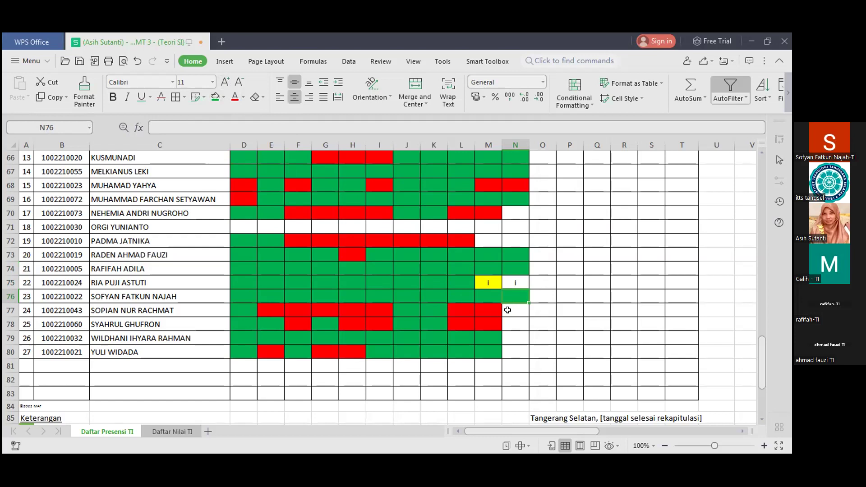
Fill cells N77 and N78 red to mark students 24 and 25 absent for meeting 11
{"action": "left_click", "coordinate": [507, 310]}
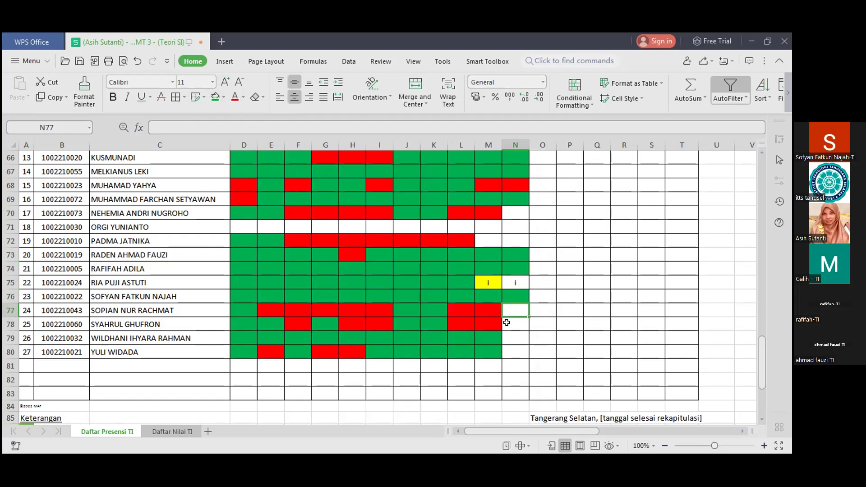
{"action": "left_click", "coordinate": [507, 323]}
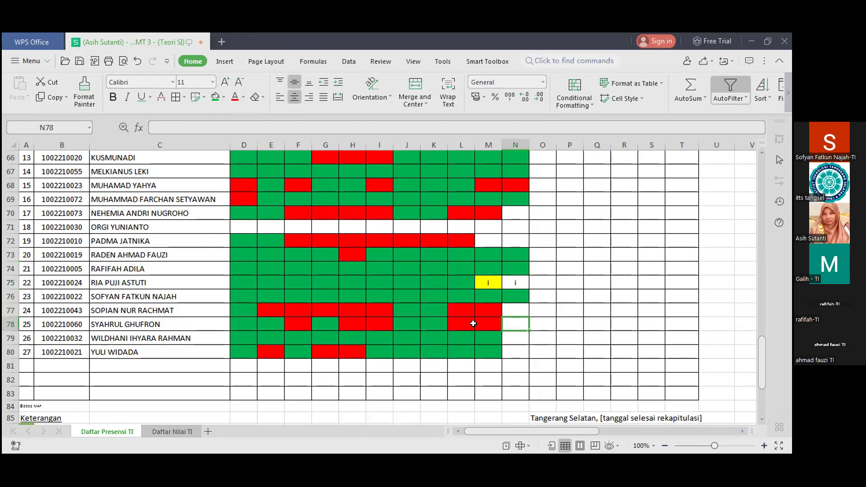
{"action": "left_click_drag", "start_coordinate": [510, 306], "coordinate": [508, 320]}
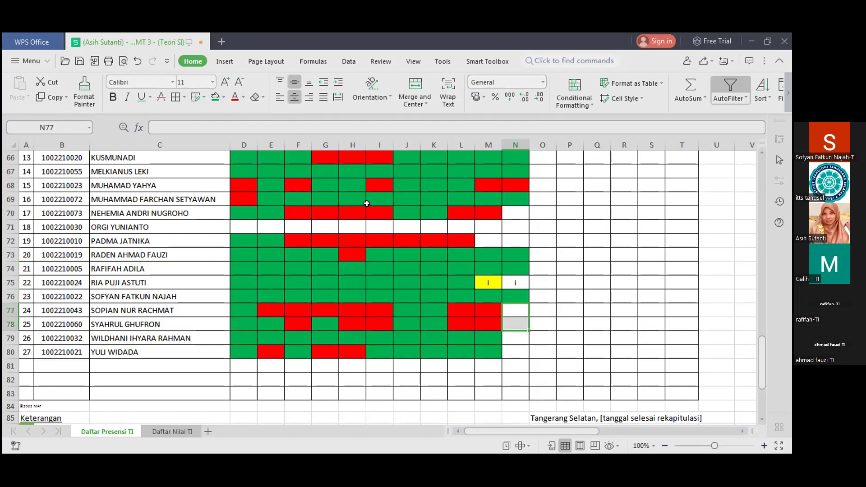
{"action": "left_click", "coordinate": [220, 96]}
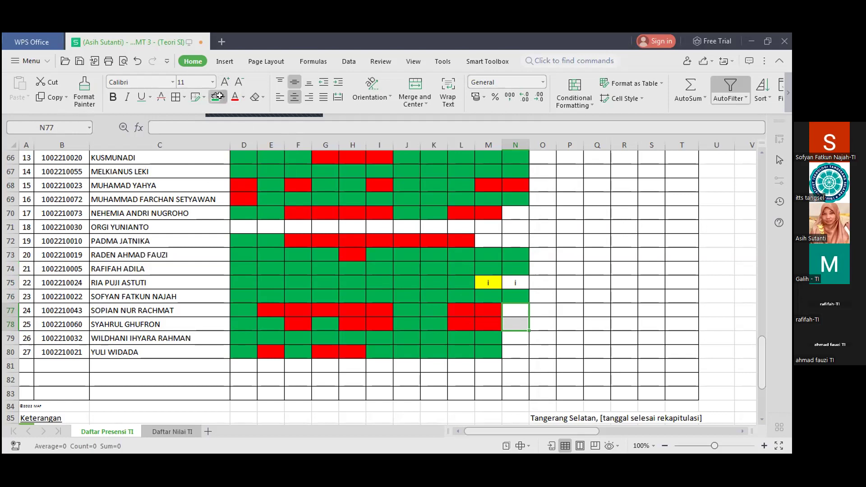
Mark student 26 absent in N79 with a red fill and student 27 present in N80 with a green fill
{"action": "left_click", "coordinate": [506, 337]}
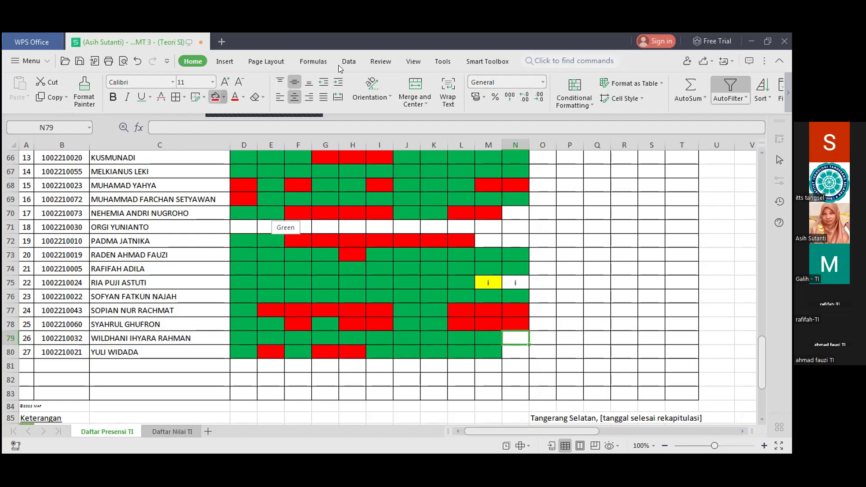
{"action": "key", "text": "F4"}
{"action": "left_click", "coordinate": [517, 351]}
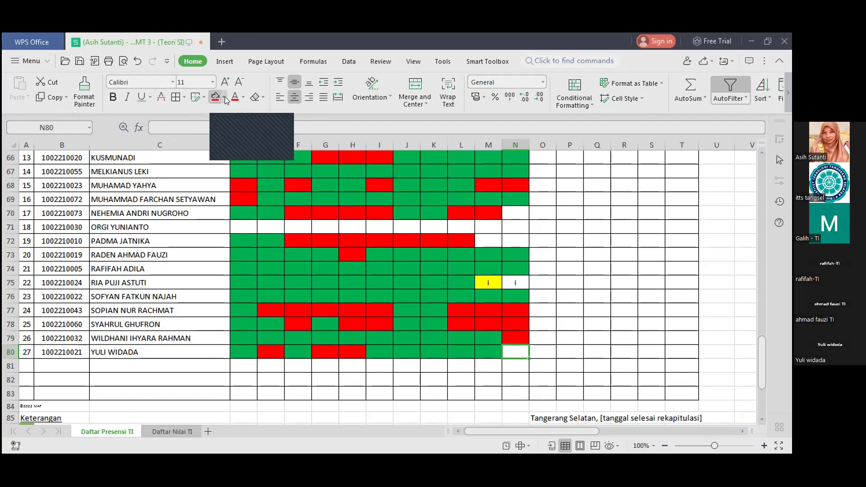
{"action": "left_click", "coordinate": [227, 137]}
{"action": "left_click", "coordinate": [553, 255]}
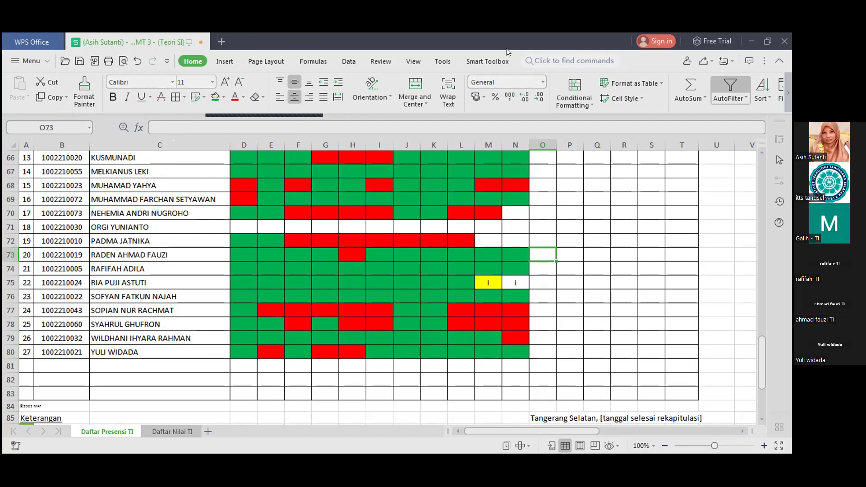
Review the meeting 11 attendance column from the second class list back up to the header of the first list
{"action": "scroll", "coordinate": [590, 232], "scroll_direction": "up", "scroll_amount": 1}
{"action": "left_click", "coordinate": [580, 214]}
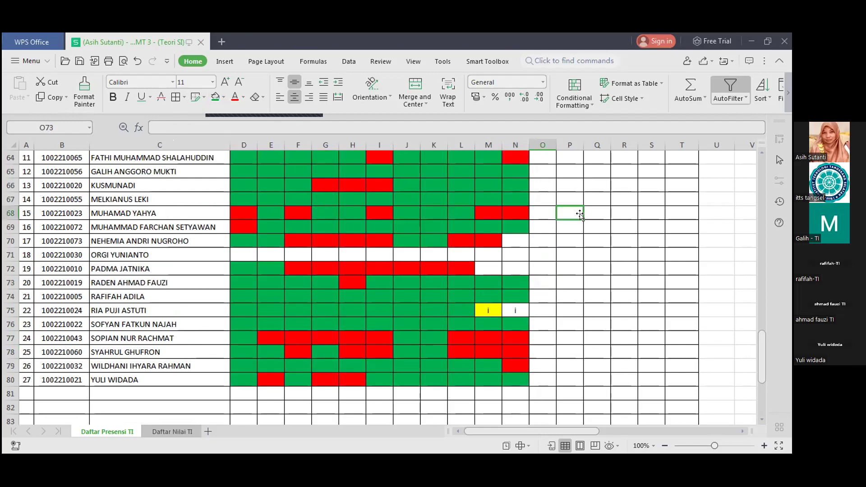
{"action": "scroll", "coordinate": [580, 214], "scroll_direction": "up", "scroll_amount": 2}
{"action": "scroll", "coordinate": [580, 213], "scroll_direction": "up", "scroll_amount": 1}
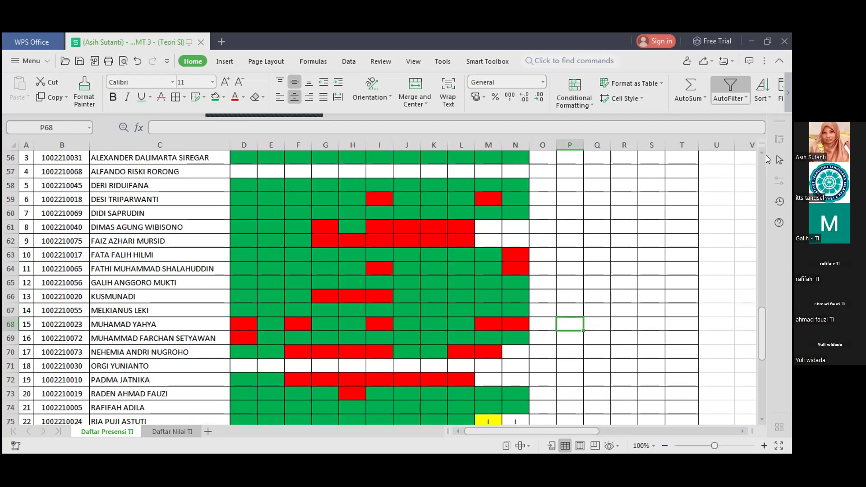
{"action": "scroll", "coordinate": [762, 321], "scroll_direction": "up", "scroll_amount": 8}
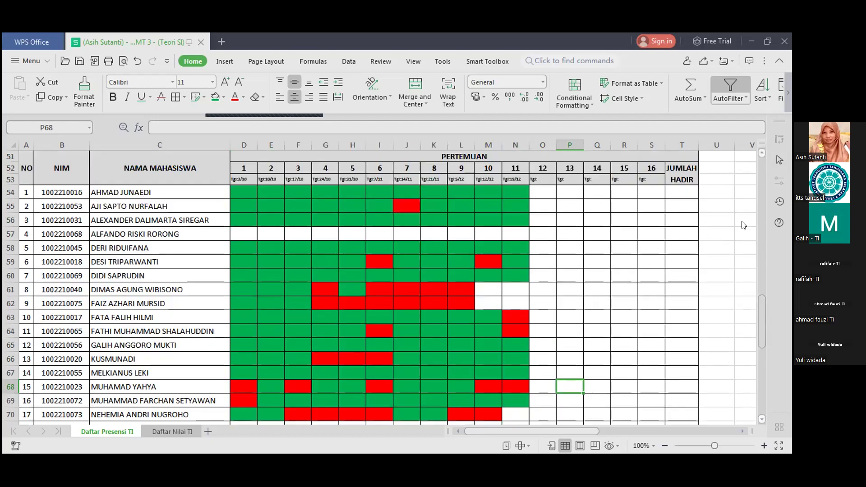
{"action": "scroll", "coordinate": [706, 165], "scroll_direction": "up", "scroll_amount": 10}
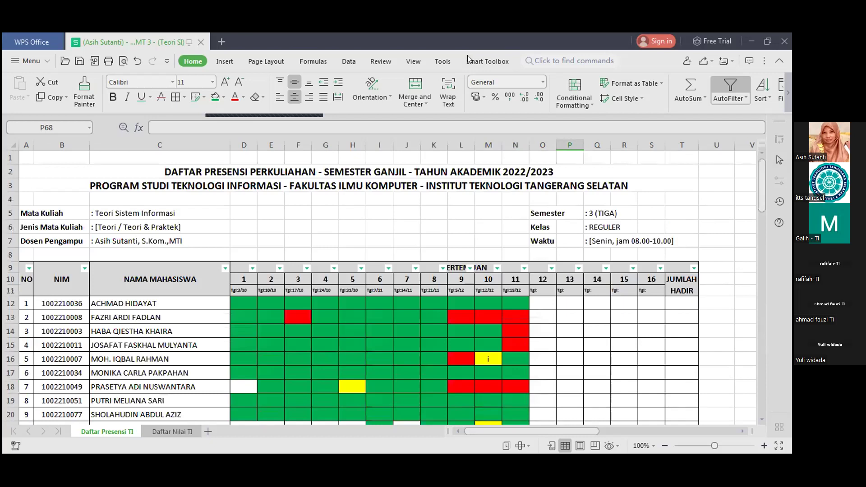